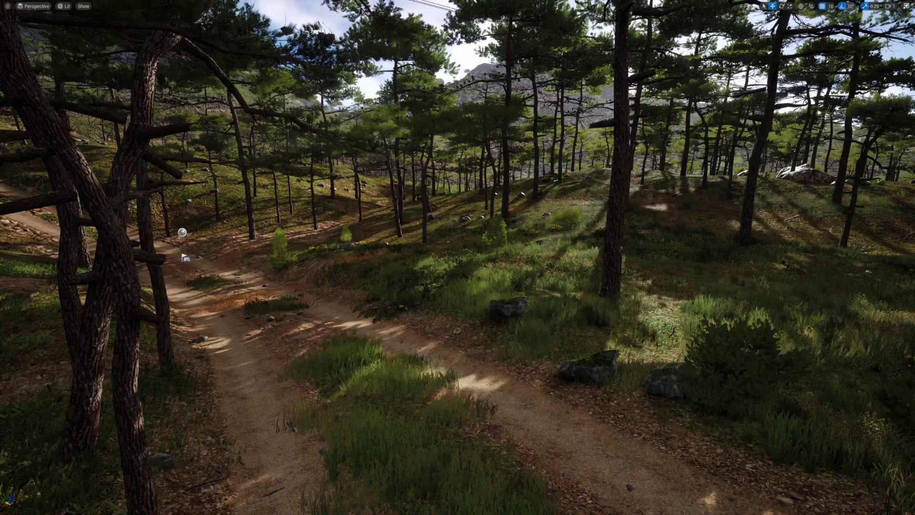
Look over the pine forest trail level and end its play test.
right_click_drag(457, 257, 473, 251)
scroll(457, 257, "down", 3)
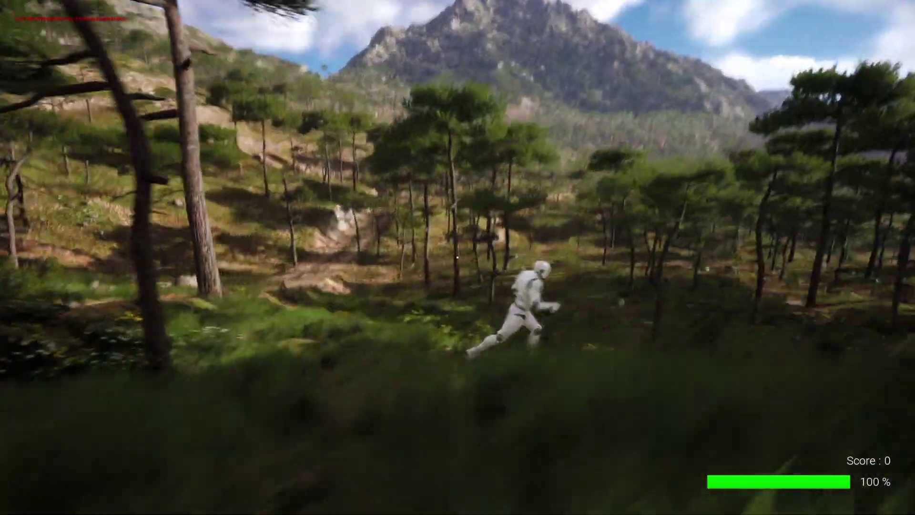
key("Escape")
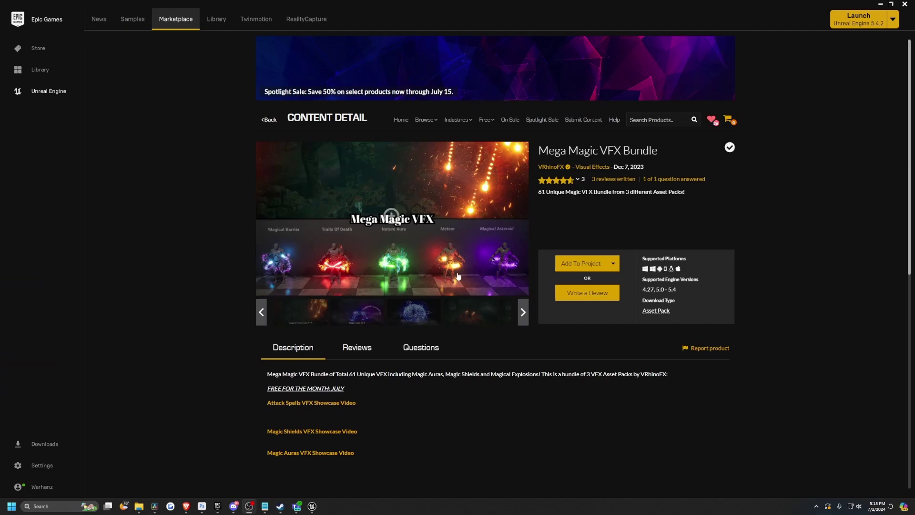
Browse the preview images of the Mega Magic VFX Bundle on its marketplace page.
left_click(346, 312)
left_click(406, 314)
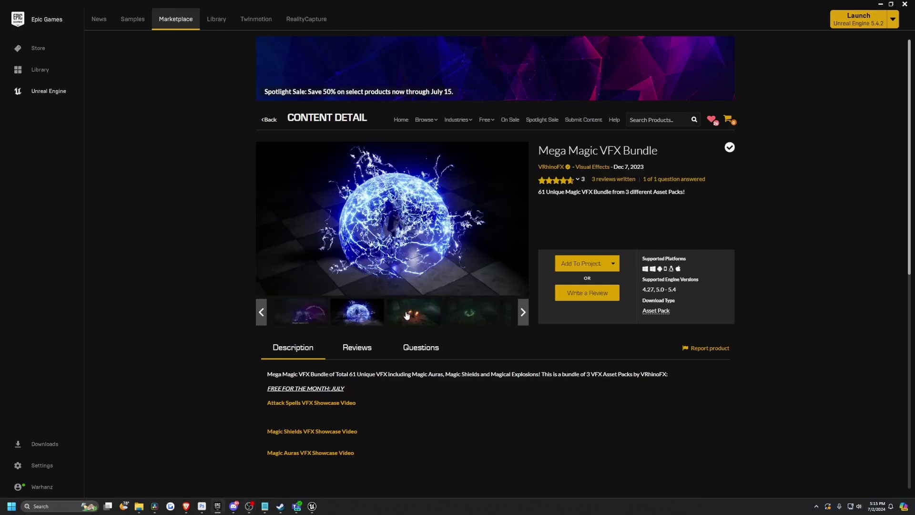
left_click(441, 315)
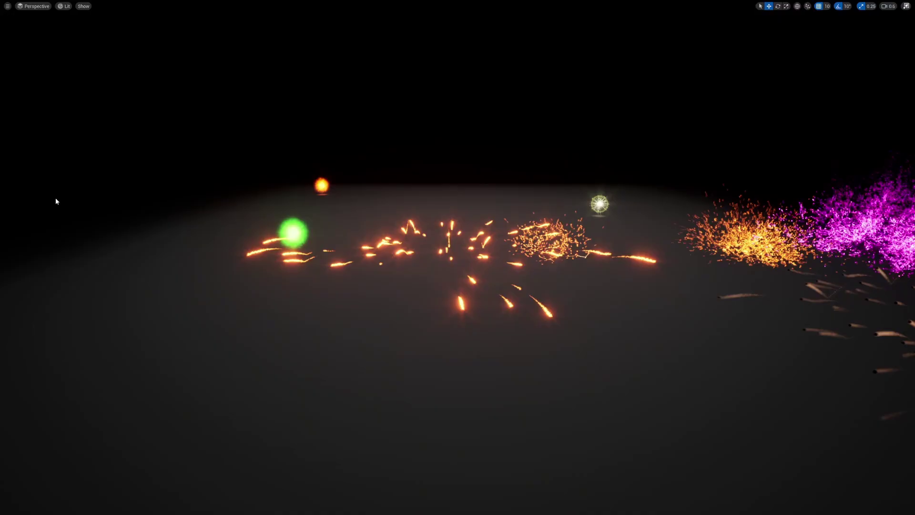
Examine the attack spell effects laid out in the dark VFX showcase level.
key("a")
right_click_drag(56, 202, 63, 208)
scroll(56, 201, "down", 2)
key("d")
scroll(62, 208, "down", 2)
scroll(62, 209, "up", 1)
scroll(62, 209, "up", 2)
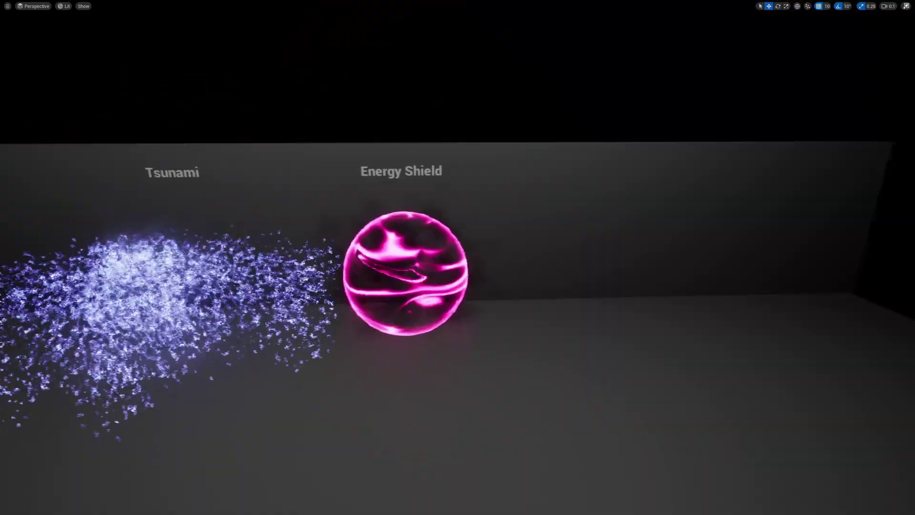
Examine the row of magic aura effects, from Energy Shield and Tsunami to Nature Aura, Meteor and Magical Asteroid.
right_click_drag(457, 258, 457, 258)
key("a")
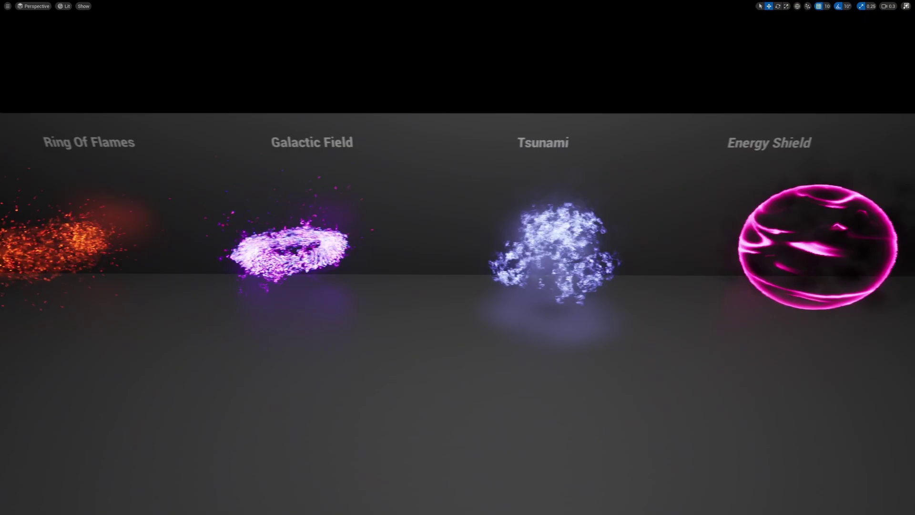
key("a")
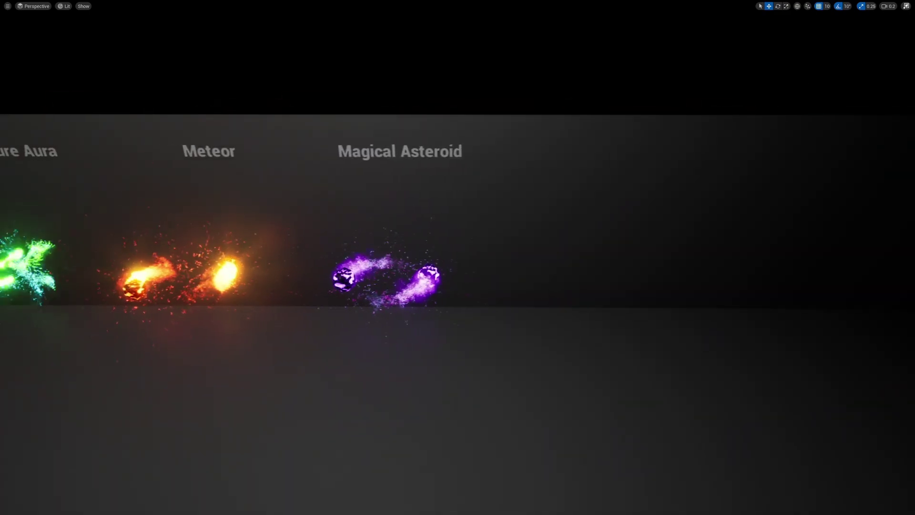
key("a")
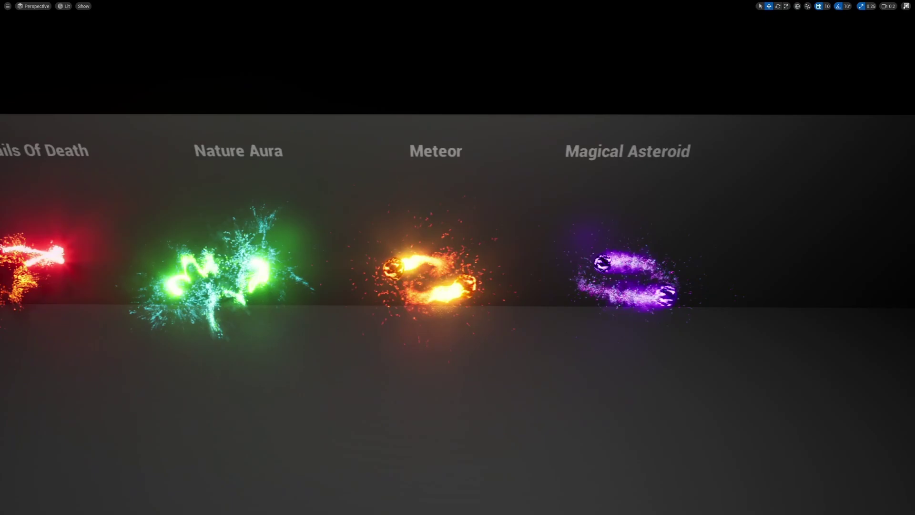
scroll(457, 257, "up", 1)
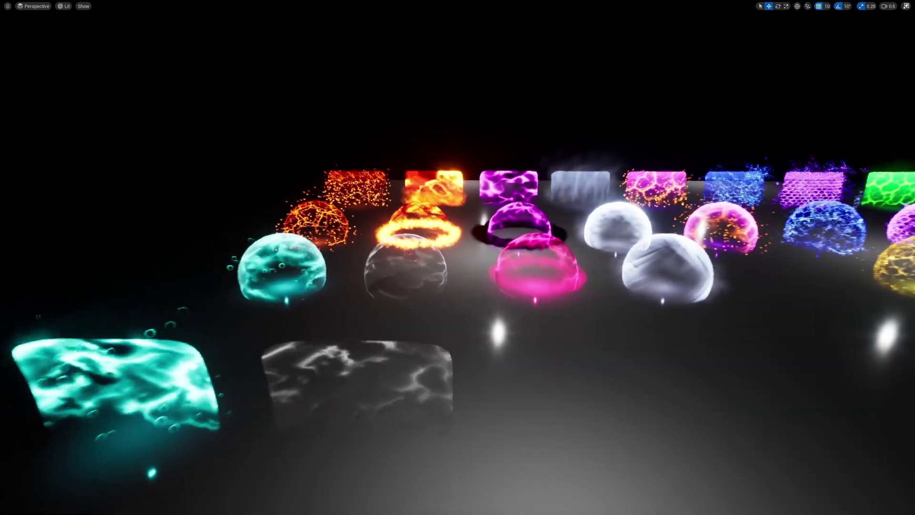
Inspect the flat and dome-shaped magic shields at the near end of the shield showcase, including the teal bubble shields.
right_click_drag(69, 199, 69, 199)
right_click_drag(458, 257, 641, 233)
scroll(457, 257, "down", 2)
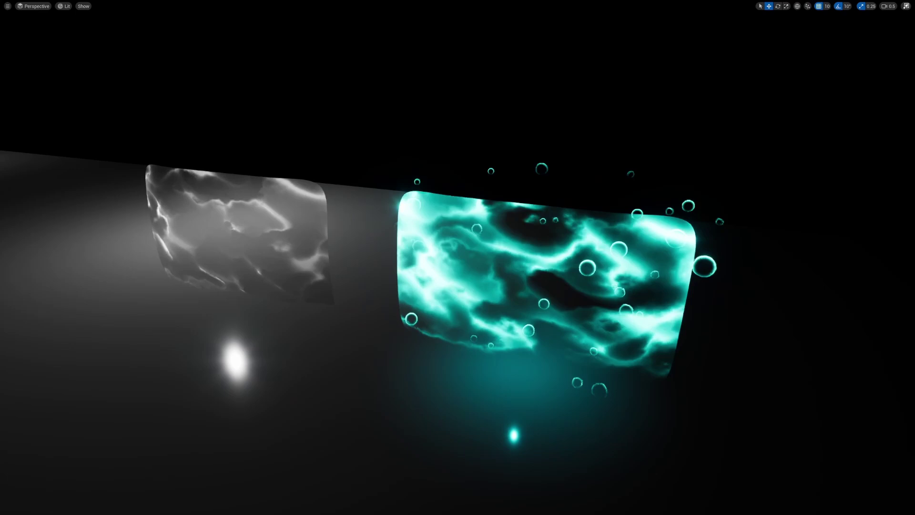
right_click_drag(457, 257, 235, 317)
scroll(458, 257, "down", 2)
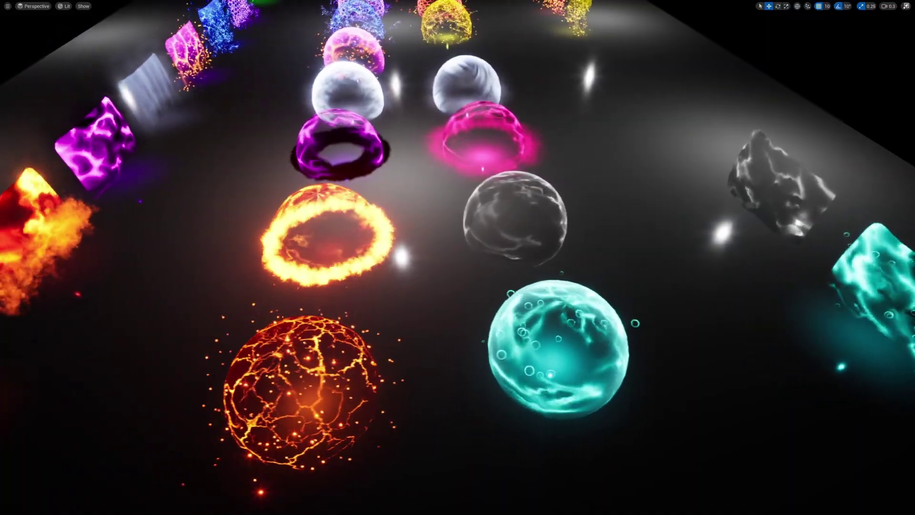
key("a")
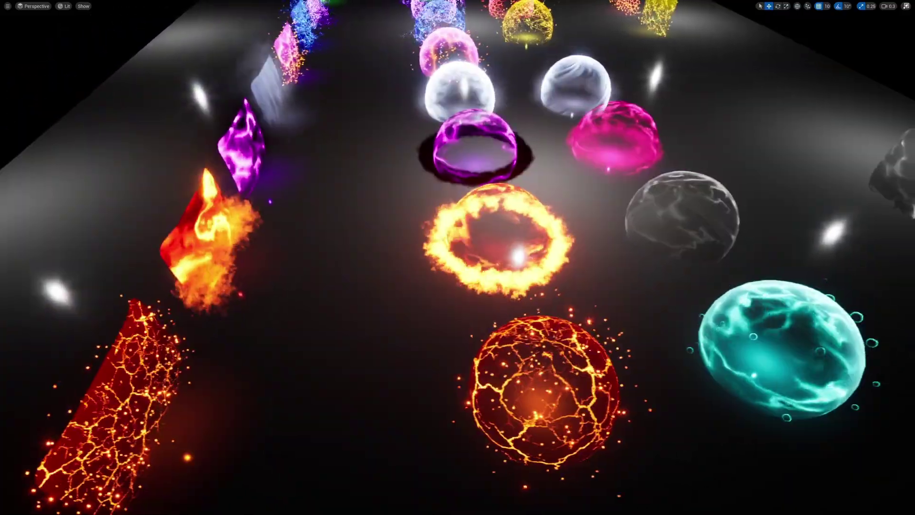
Examine the remaining rows of magic shields toward the far end of the showcase, including the honeycomb, electric and green ones.
right_click_drag(69, 199, 69, 199)
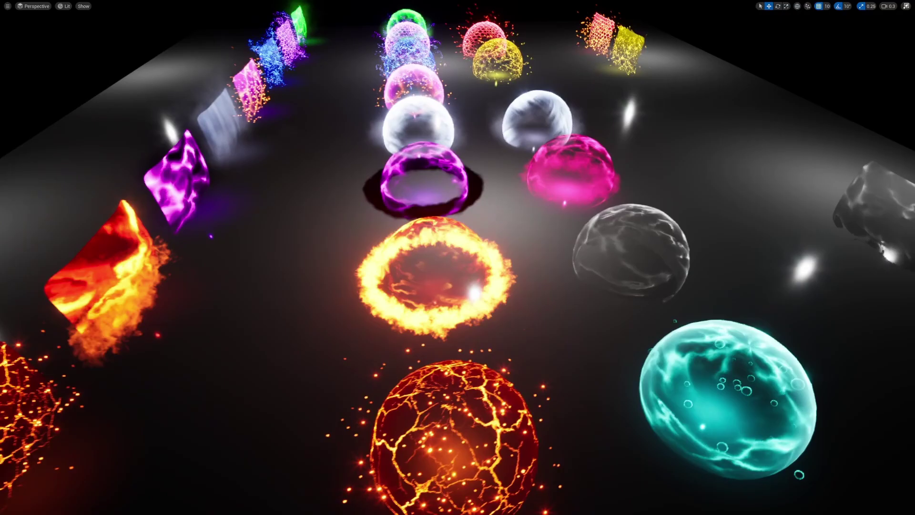
key("w")
right_click_drag(457, 257, 468, 198)
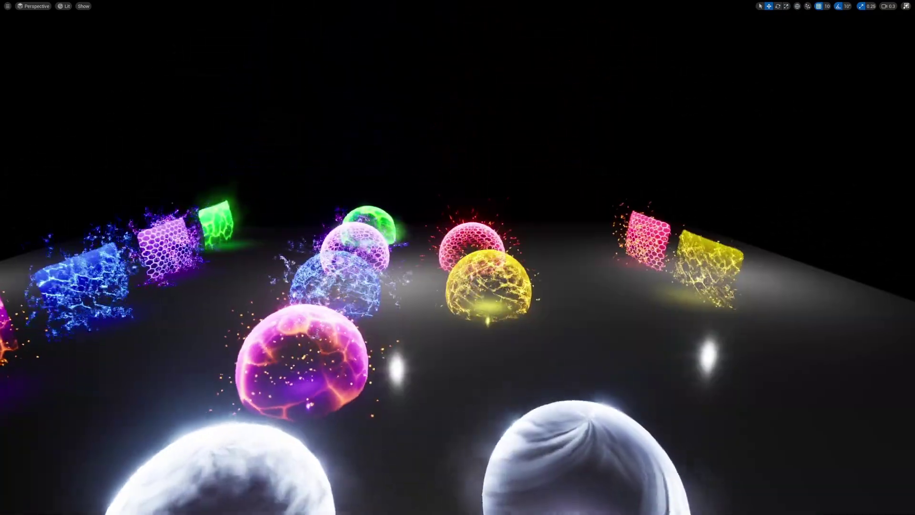
right_click_drag(69, 198, 14, 201)
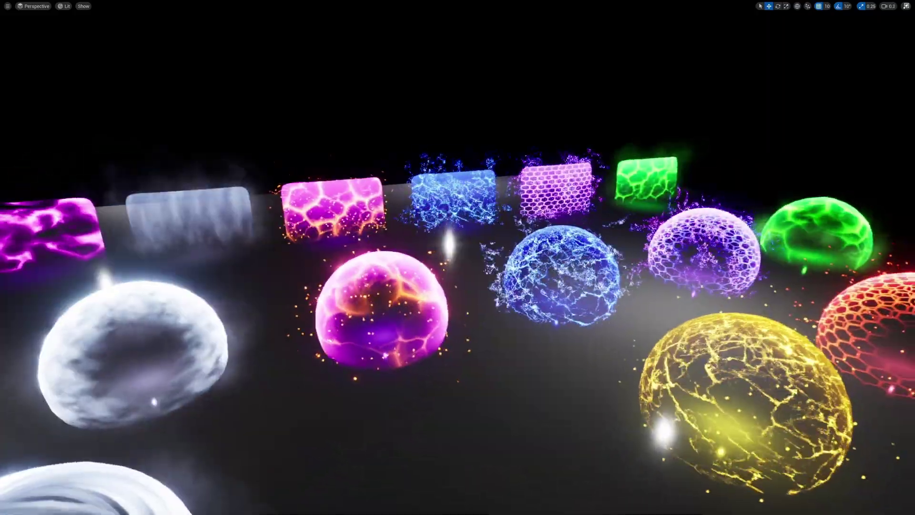
scroll(457, 257, "up", 3)
key("s")
right_click_drag(458, 257, 407, 287)
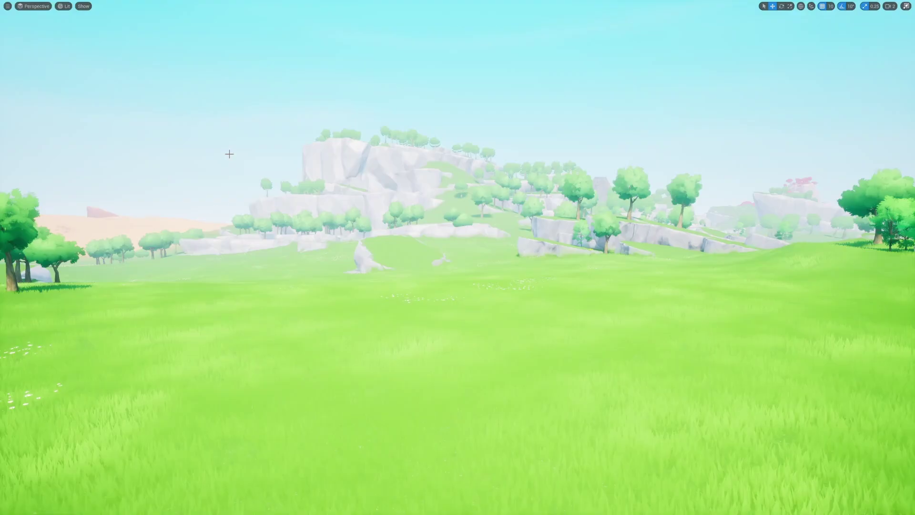
Examine the stylized grassland biome, checking the grass up close and the surrounding trees and cliffs.
right_click_drag(259, 138, 220, 160)
scroll(260, 138, "down", 4)
key("w")
scroll(277, 139, "down", 1)
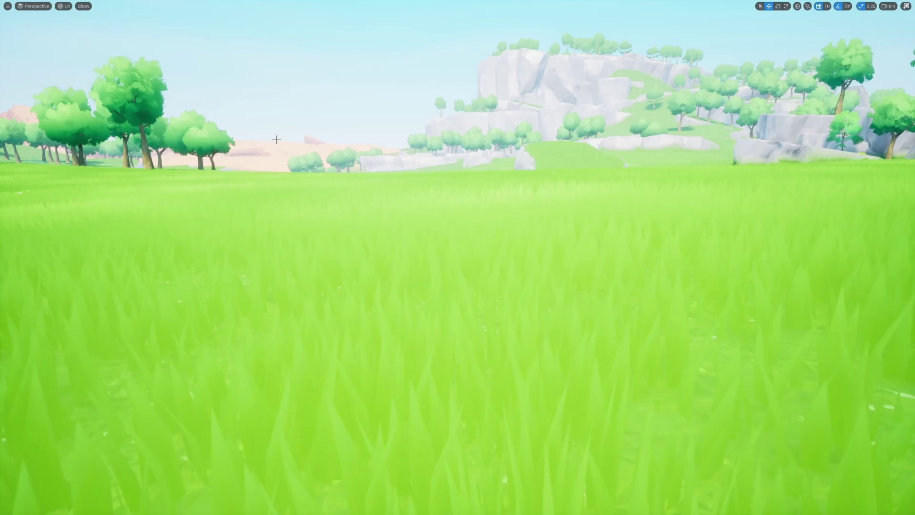
right_click_drag(276, 139, 277, 139)
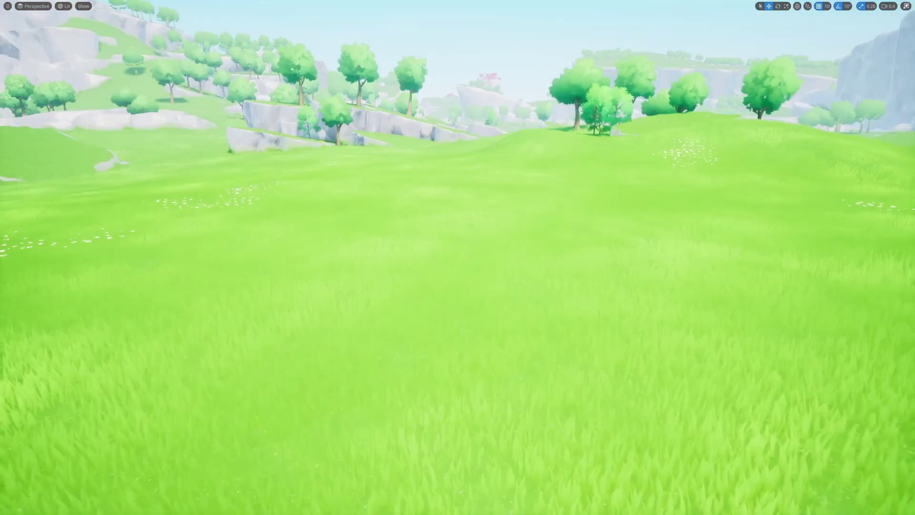
mouse_move(276, 139)
right_mouse_down()
mouse_move(327, 120)
mouse_move(303, 117)
mouse_move(306, 142)
mouse_move(302, 129)
mouse_move(272, 126)
right_mouse_up()
scroll(304, 116, "up", 3)
scroll(302, 129, "down", 1)
scroll(292, 127, "down", 2)
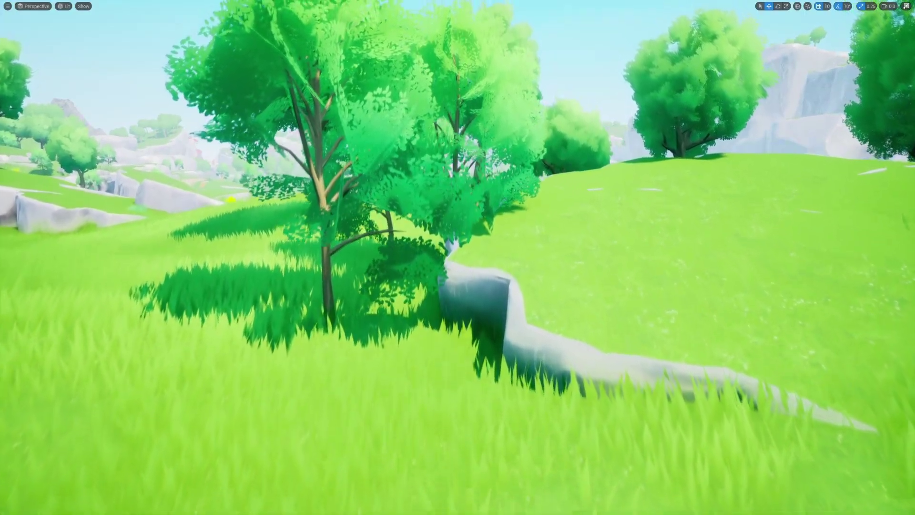
Inspect the grass-topped rock in the meadow and how its base blends with the landscape.
mouse_move(458, 258)
right_mouse_down()
mouse_move(403, 275)
mouse_move(305, 272)
mouse_move(457, 257)
right_mouse_up()
scroll(441, 264, "up", 2)
scroll(368, 270, "up", 3)
scroll(345, 276, "down", 4)
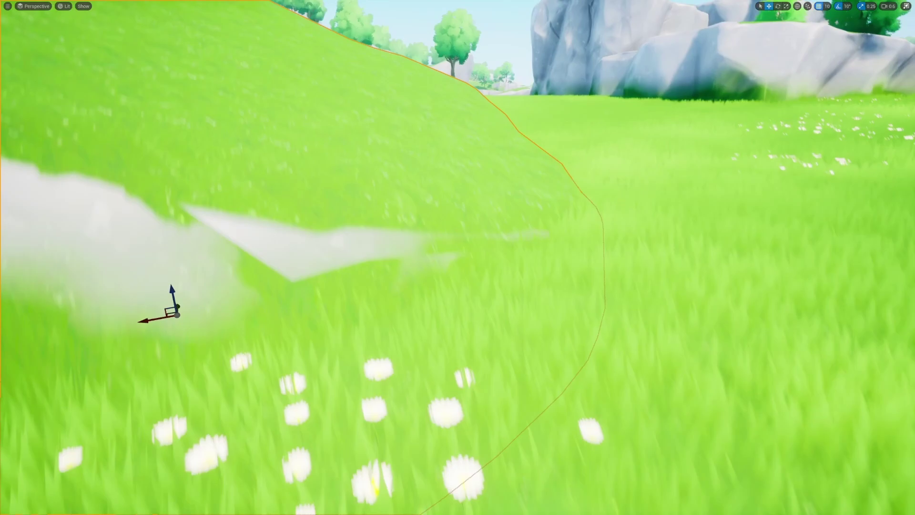
right_click_drag(458, 257, 457, 258)
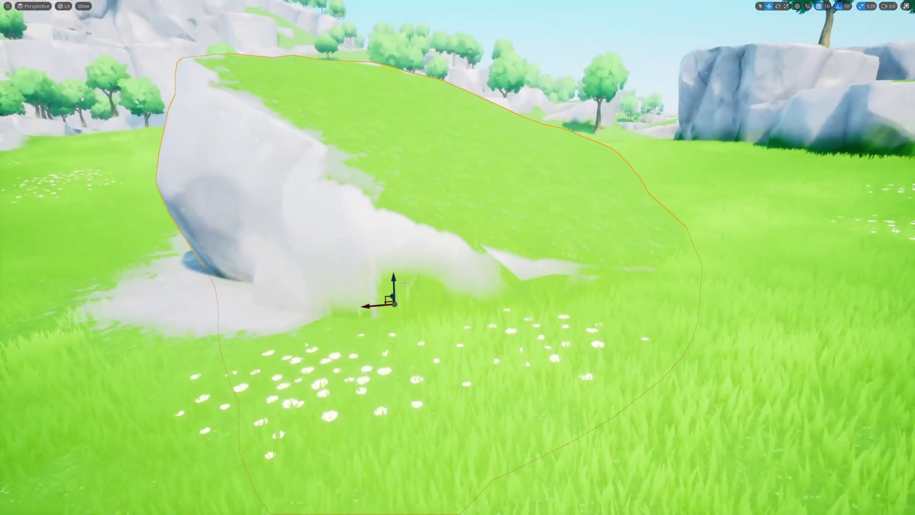
Raise the grass-topped rock to test its landscape blending up close, and lower it back into the ground.
left_click_drag(393, 286, 390, 220)
key("w")
right_click_drag(390, 220, 372, 224)
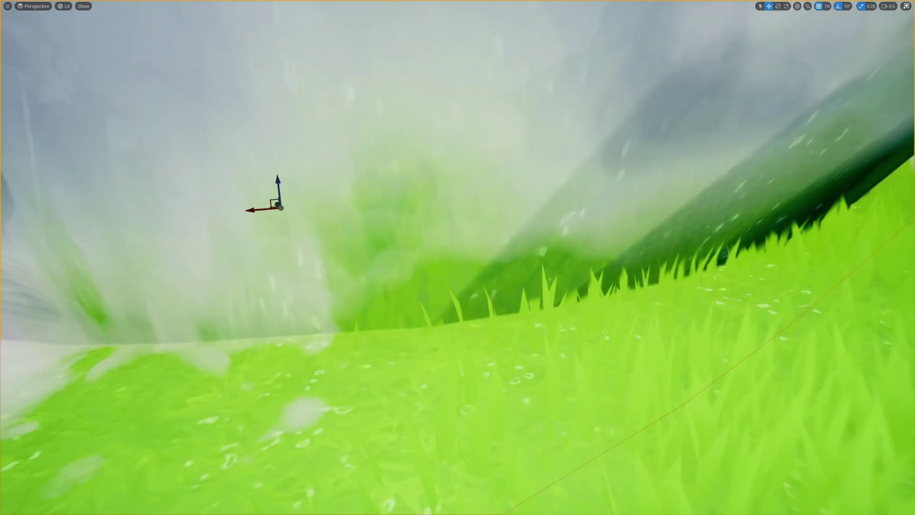
scroll(427, 296, "down", 8)
scroll(429, 244, "down", 5)
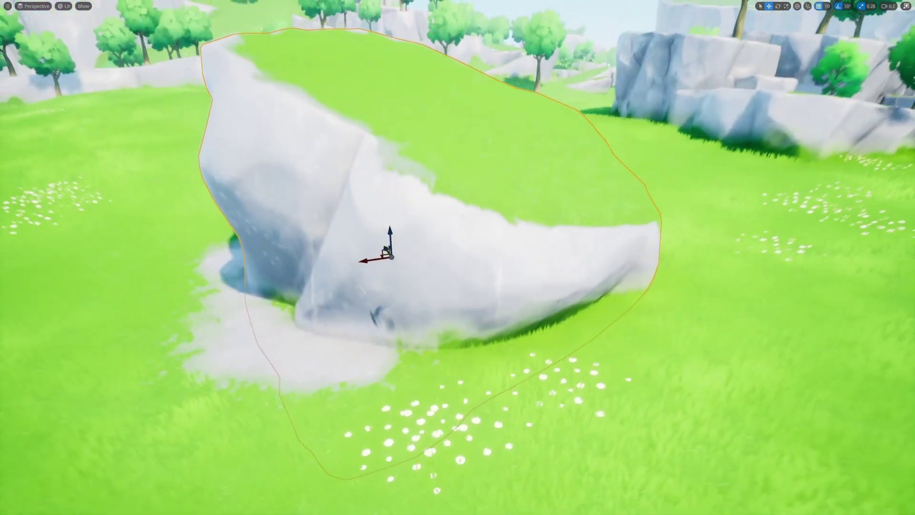
left_click_drag(392, 238, 398, 269)
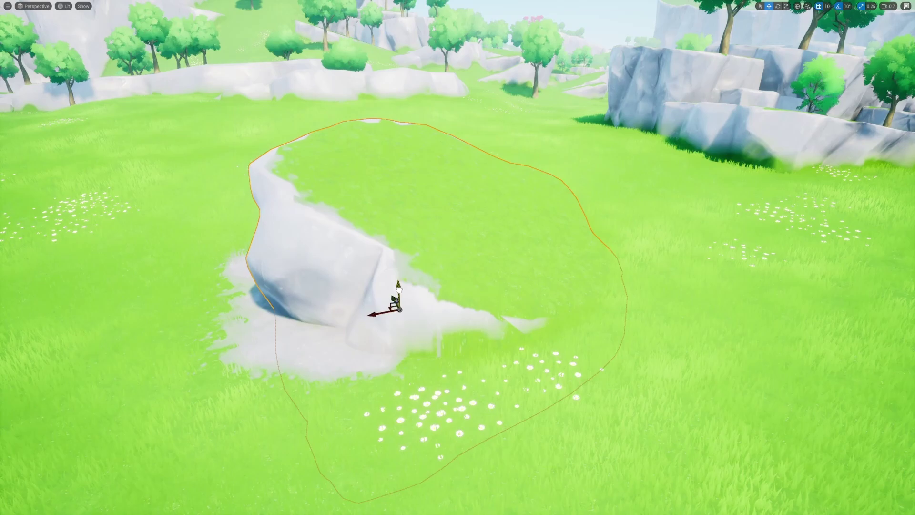
right_click_drag(359, 305, 358, 325)
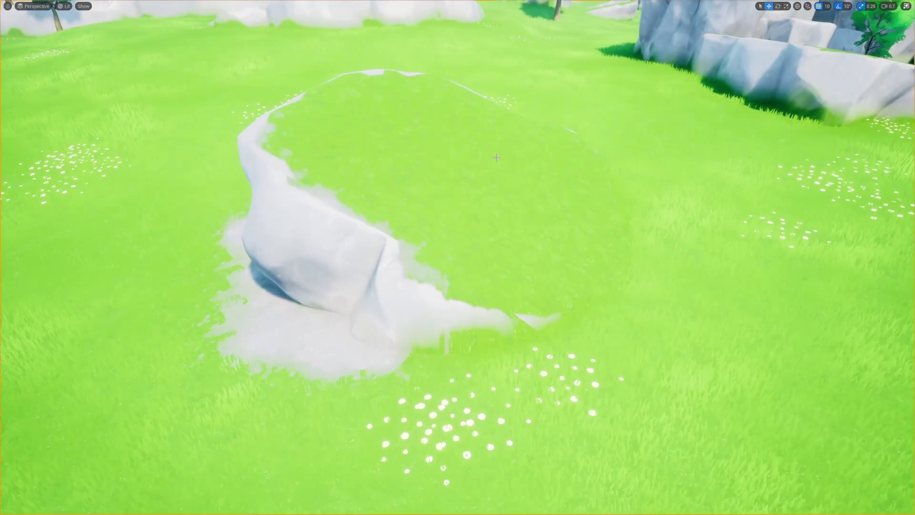
Examine the desert biome's layered red rock formations, sand and yellow-leaved trees.
key("w")
right_click_drag(371, 286, 133, 224)
scroll(371, 286, "up", 2)
key("w")
scroll(371, 286, "up", 4)
key("w")
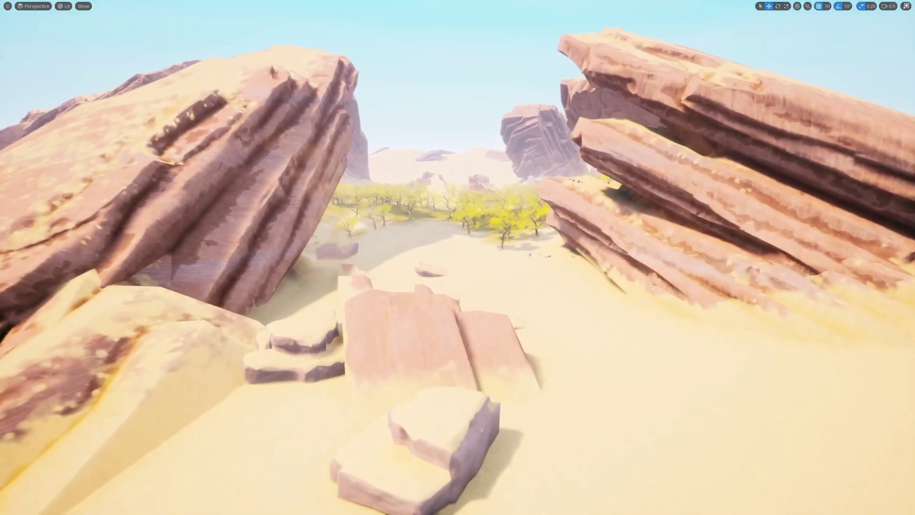
right_click_drag(325, 217, 325, 217)
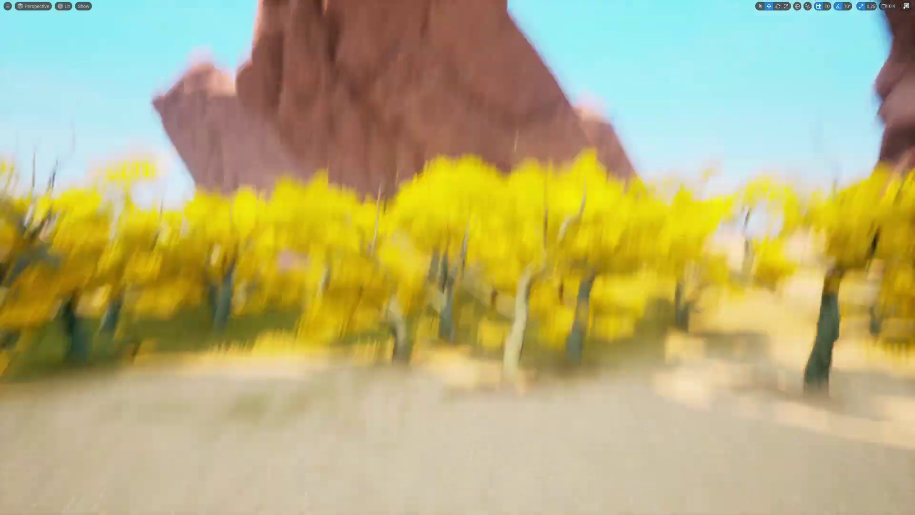
right_click_drag(325, 218, 325, 218)
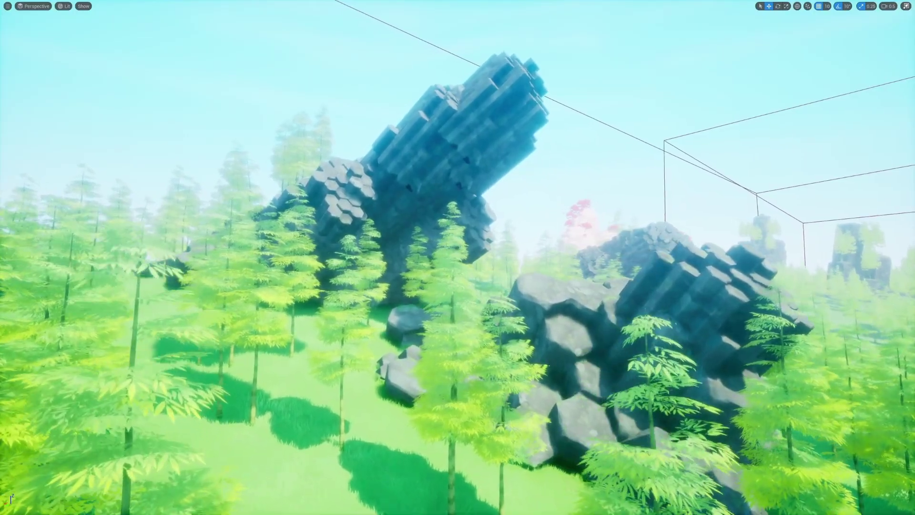
Examine the biome with the hexagonal basalt rock columns, slender green trees and open grass.
right_click_drag(457, 257, 457, 257)
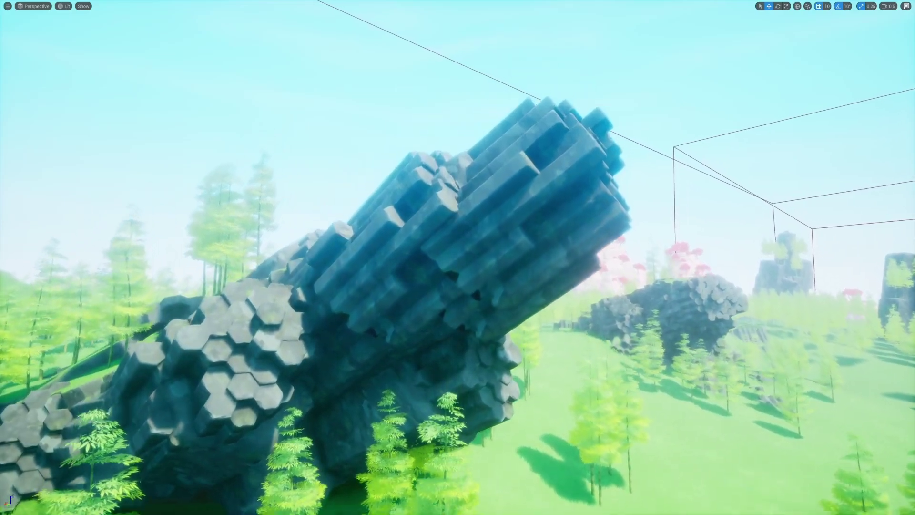
right_click_drag(318, 338, 318, 338)
right_click_drag(468, 241, 467, 241)
scroll(468, 241, "up", 1)
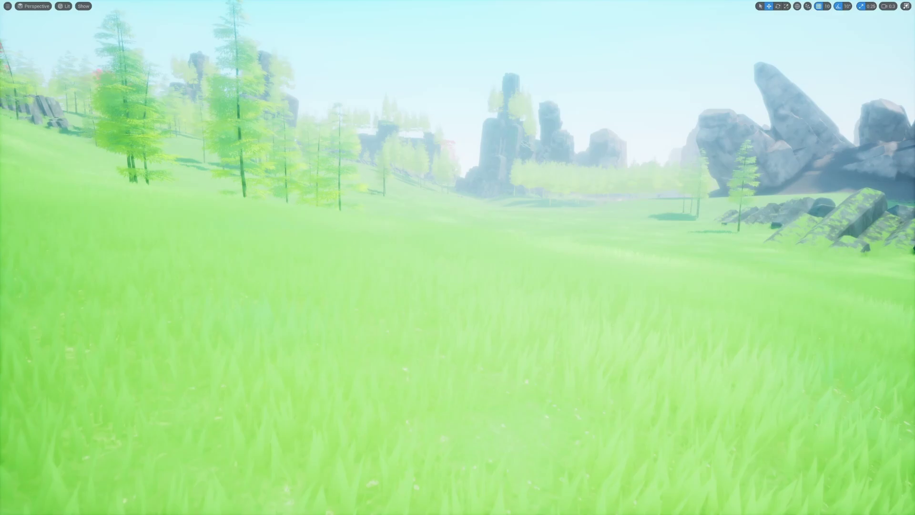
right_click_drag(457, 257, 468, 241)
scroll(458, 257, "up", 4)
scroll(433, 257, "down", 3)
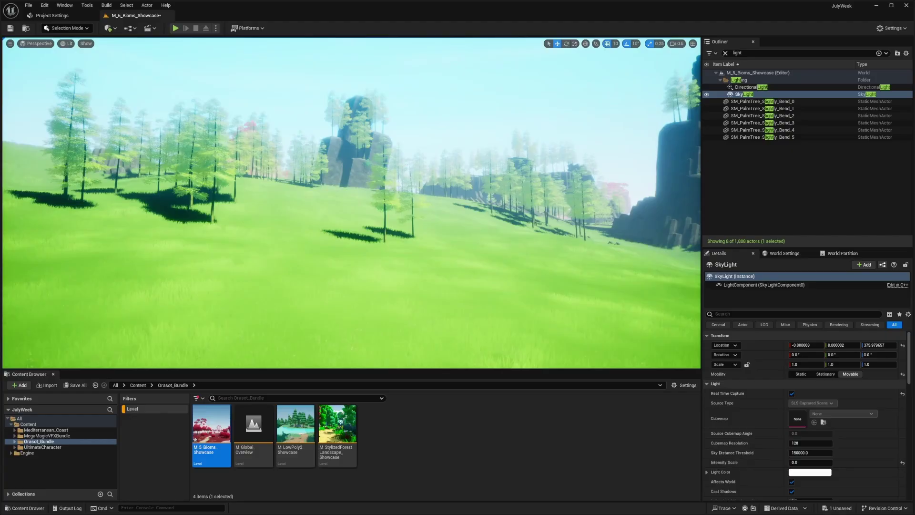
Filter the directional light's properties by "shadow" and set its Shadow Amount to 0.7 after trying 0.8.
right_click_drag(351, 202, 381, 207)
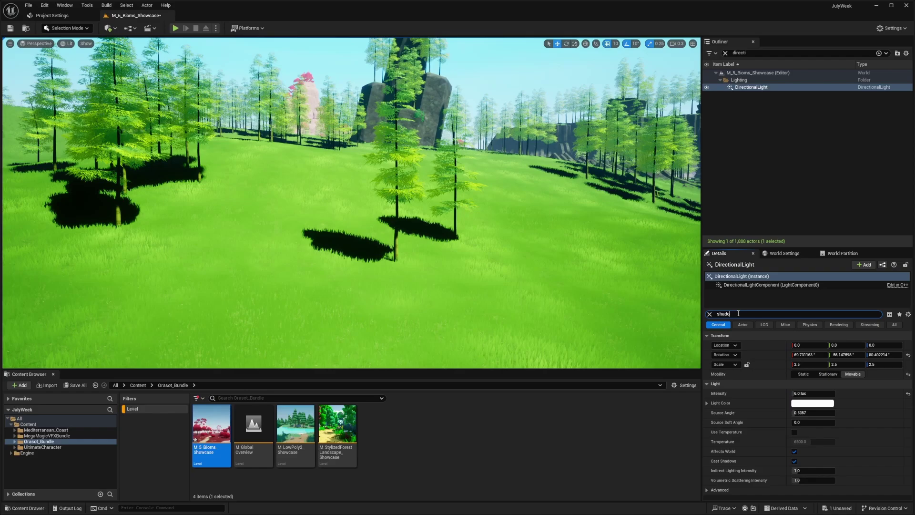
type("w")
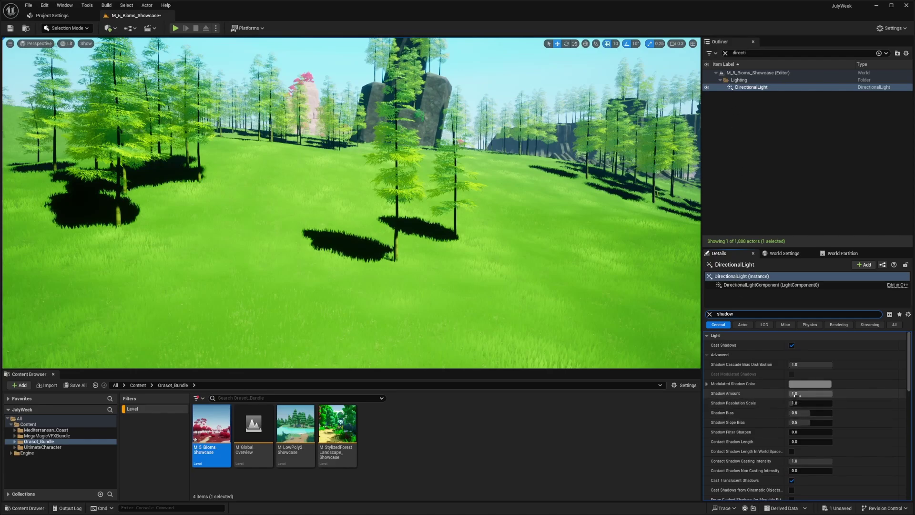
type("0.8")
key("Return")
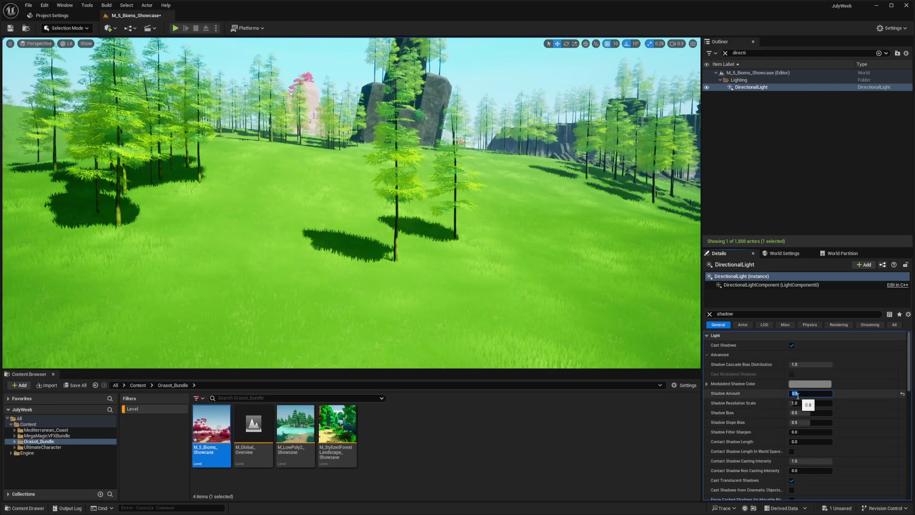
type("0.7")
key("Return")
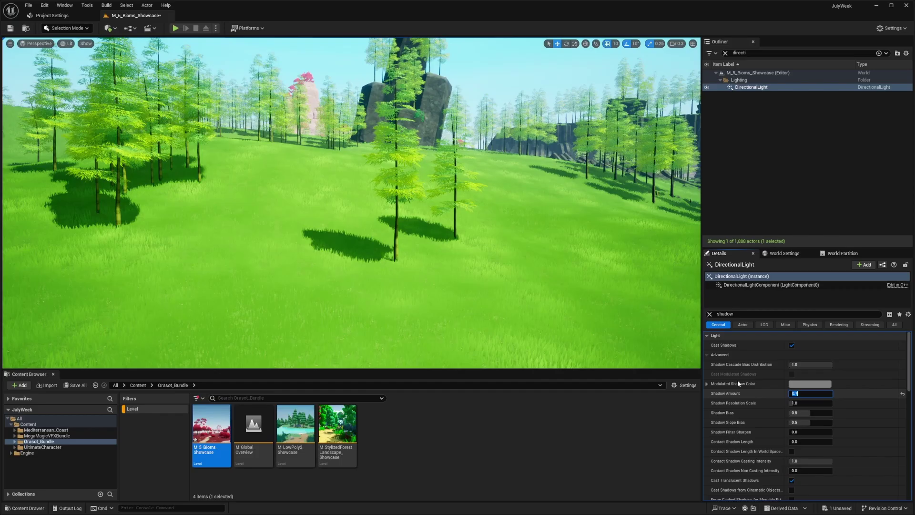
Examine the bamboo-like trees' shadows on the grass up close in the full-screen viewport.
key("F11")
key("w")
scroll(400, 212, "up", 3)
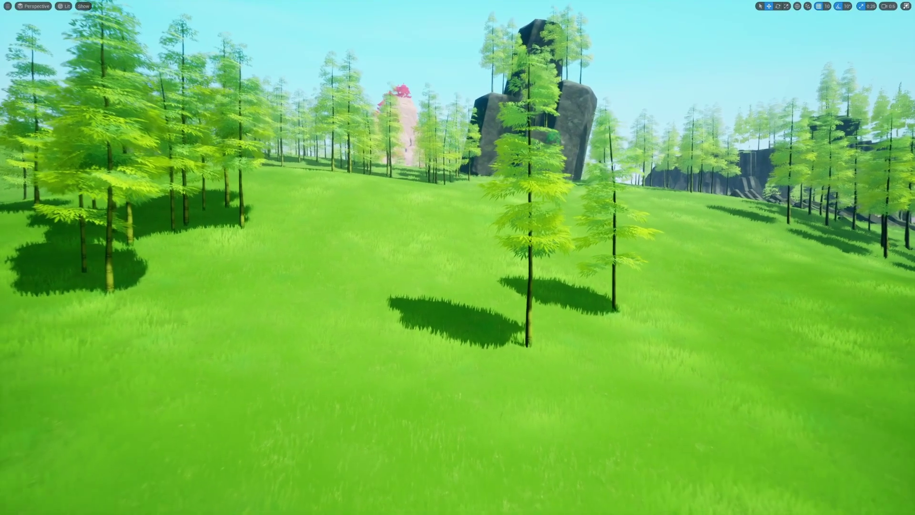
key("w")
key("q")
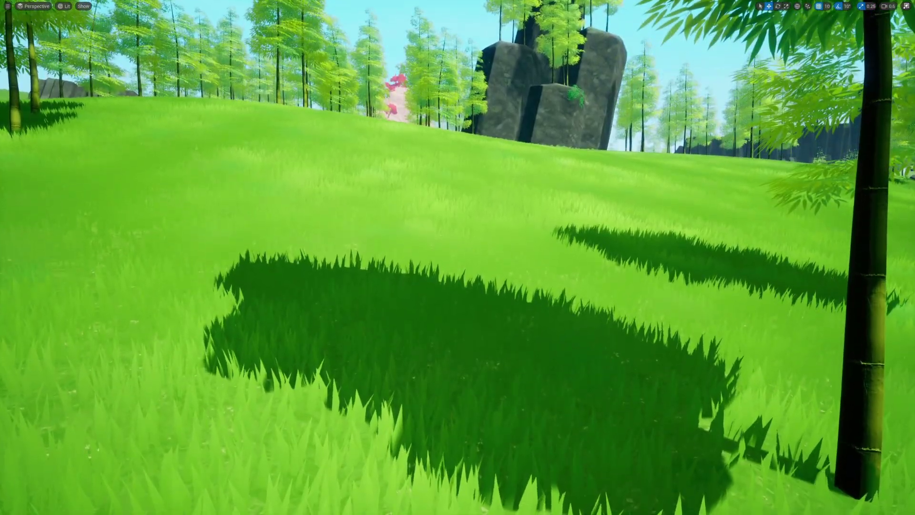
key("s")
key("w")
key("e")
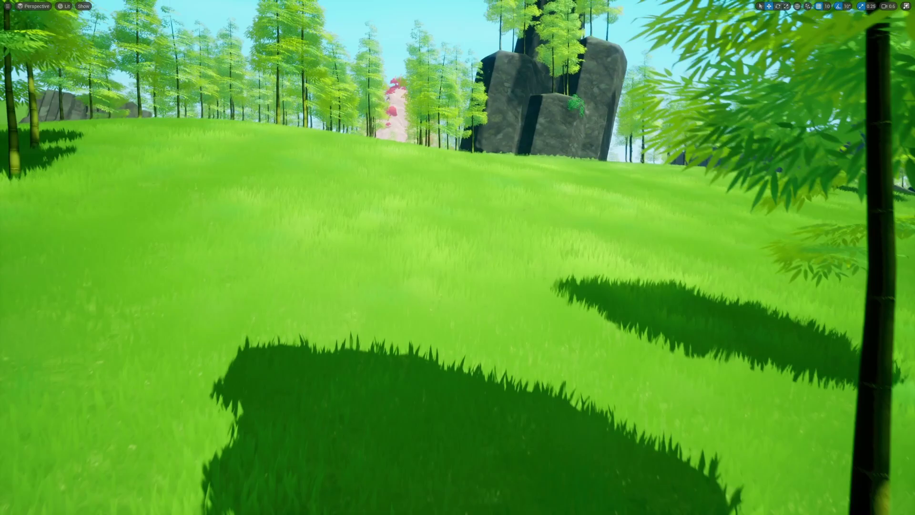
Finish viewing the grassy biome and examine the low-poly level's pine forest, rocks and river.
scroll(457, 257, "down", 3)
key("s")
mouse_move(400, 212)
right_mouse_down()
mouse_move(370, 212)
mouse_move(400, 211)
right_mouse_up()
key("w")
scroll(400, 211, "up", 3)
key("w")
key("a")
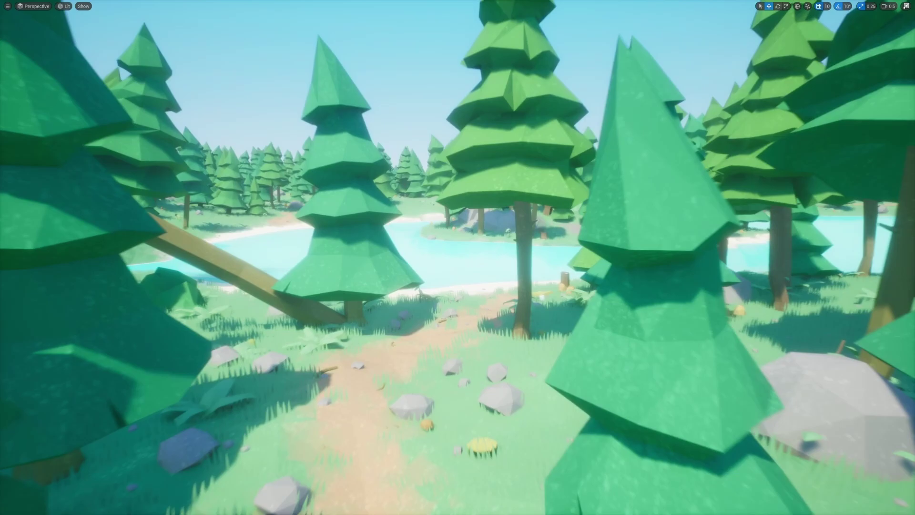
scroll(458, 257, "up", 2)
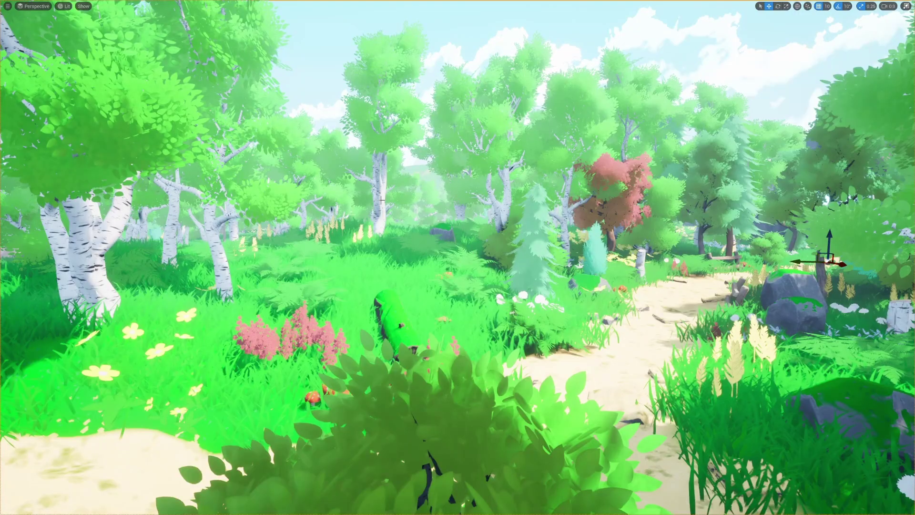
Look over the stylized forest showcase's birch trees, flowers, mossy log and sandy path.
right_click_drag(381, 200, 394, 192)
key("s")
scroll(392, 195, "down", 4)
key("w")
scroll(394, 193, "down", 3)
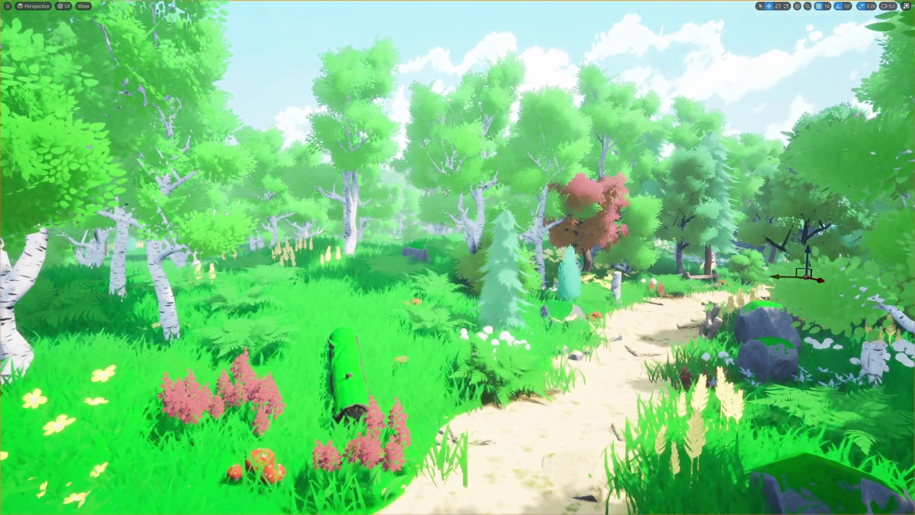
Hide the PostProcessVolume in the stylized forest level and return the viewport to full screen.
key("F11")
left_click(706, 123)
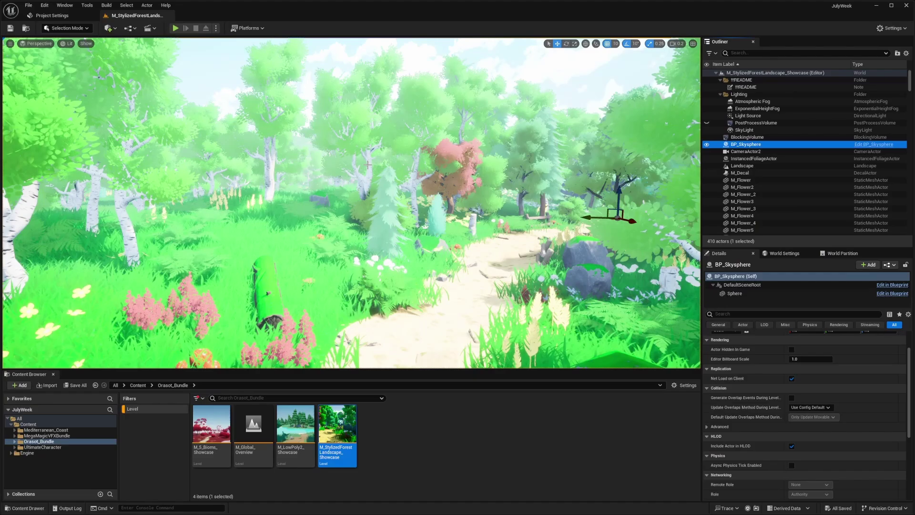
key("F11")
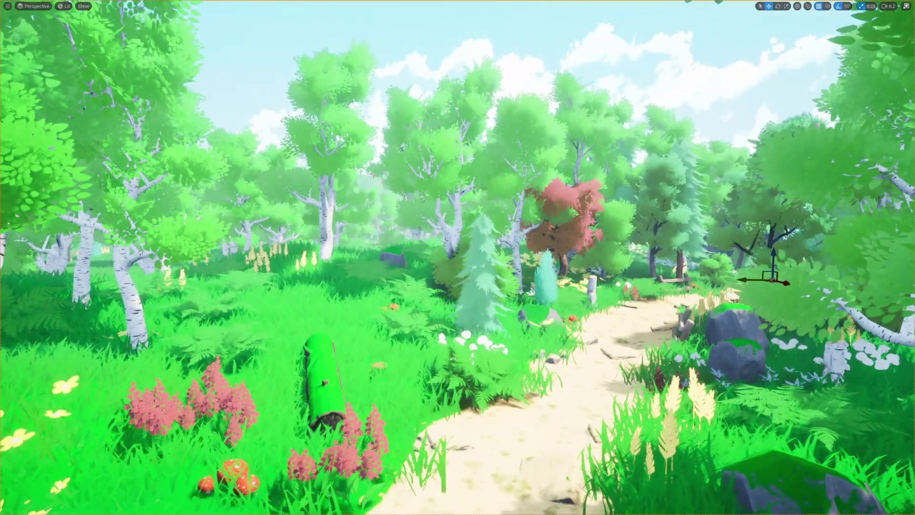
Examine the forest's blue-green spruce, ferns, mushrooms and grass alongside the sandy path.
key("w")
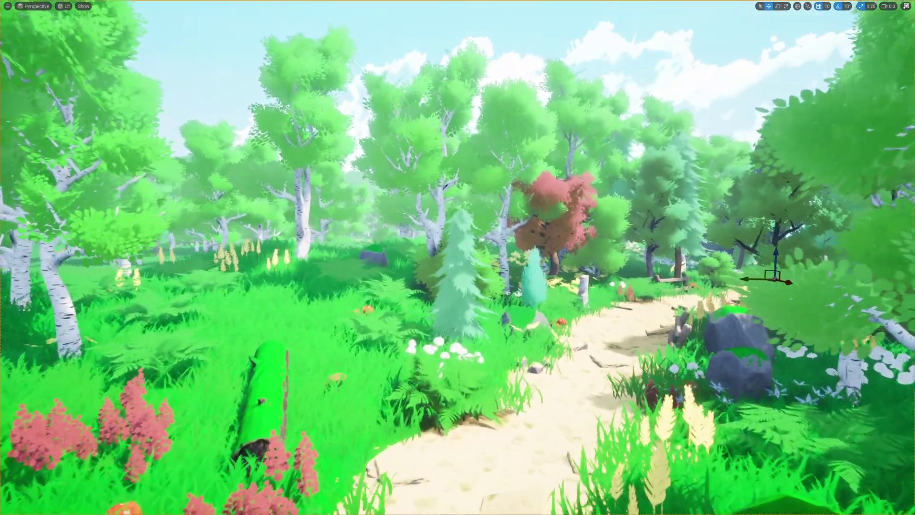
scroll(457, 257, "down", 1)
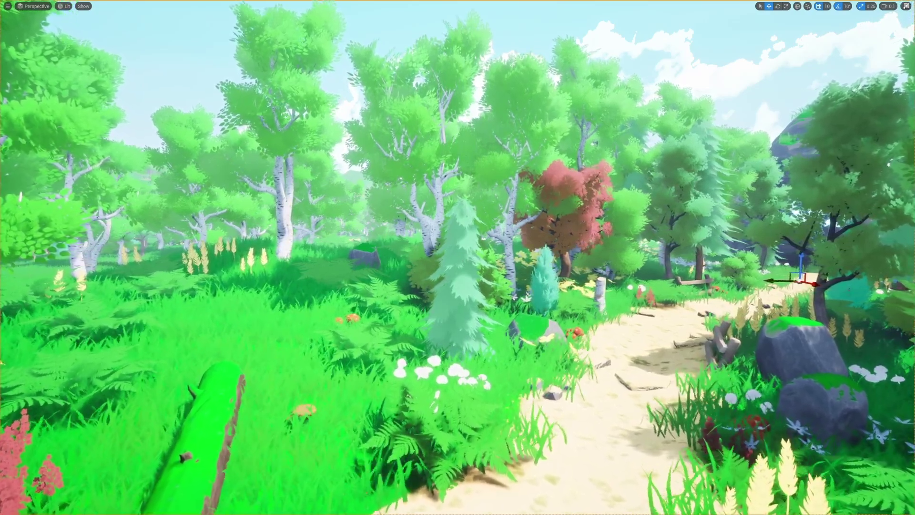
key("w")
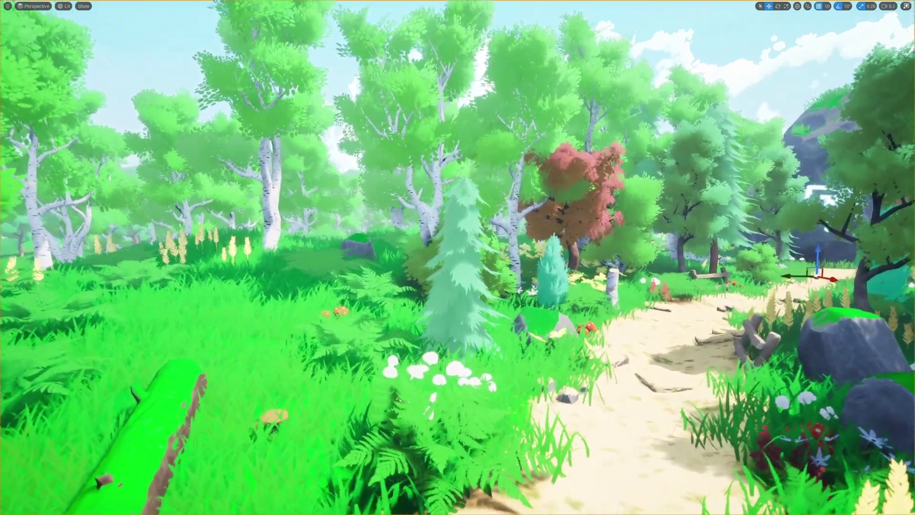
key("w")
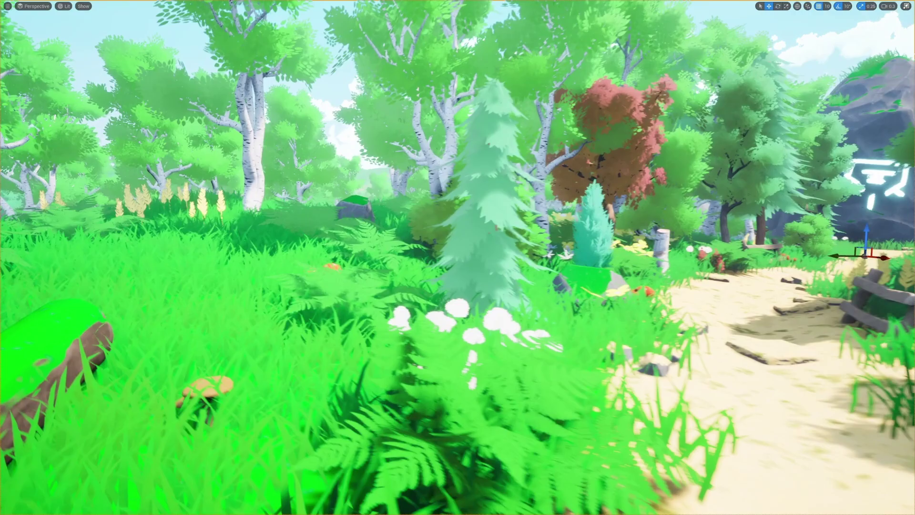
key("w")
key("a")
scroll(458, 257, "down", 2)
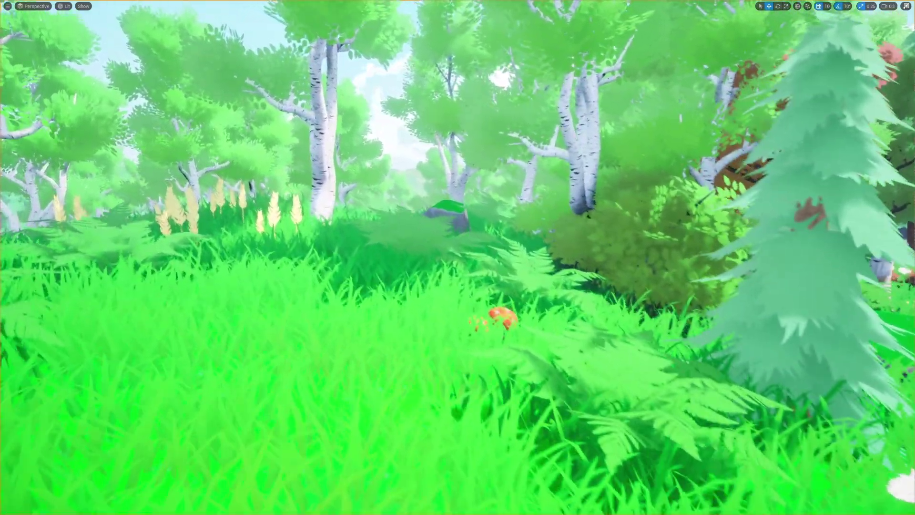
Examine the birch grove and the wildflowers growing around the winding sandy path up close.
key("w")
scroll(457, 257, "up", 1)
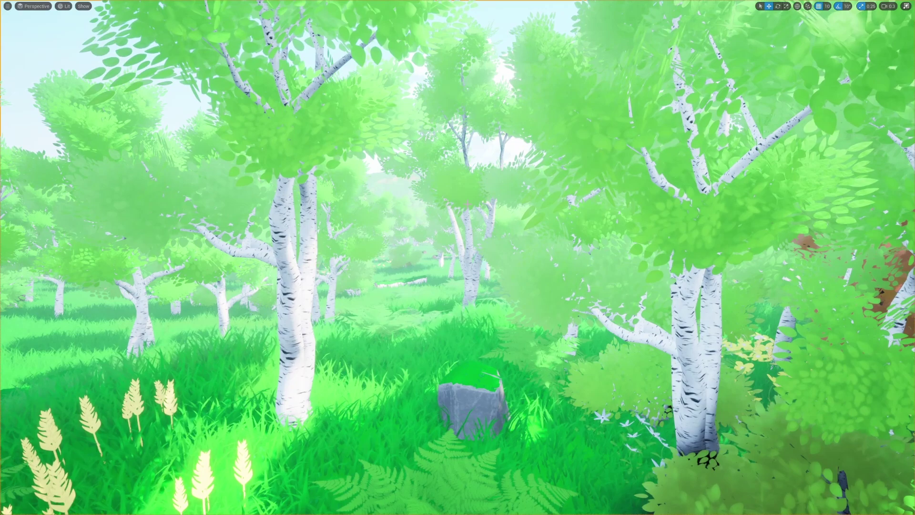
key("w")
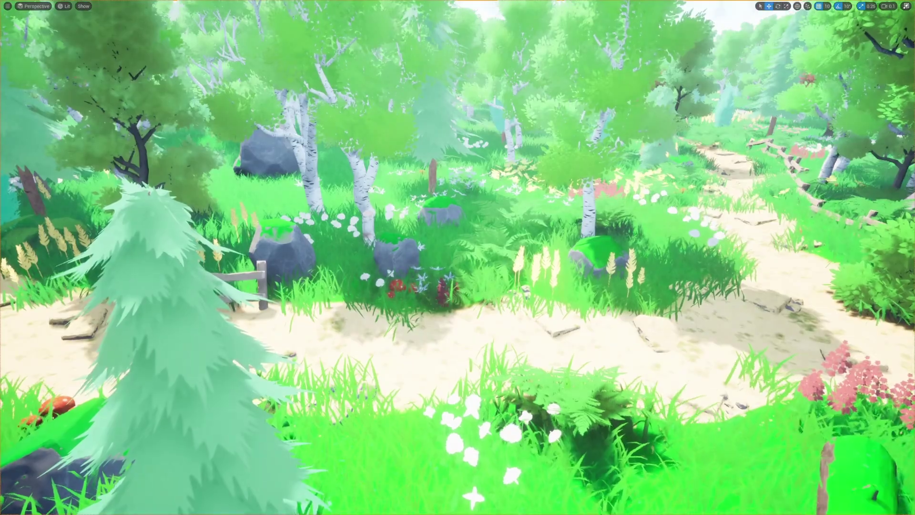
key("w")
scroll(457, 257, "up", 1)
key("d")
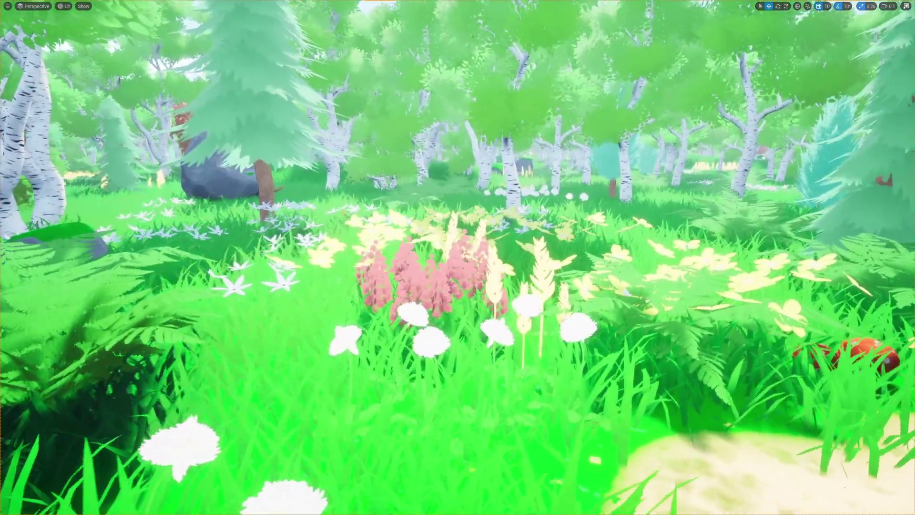
Examine the open meadow with conifers, mossy rocks and scattered white, pink and yellow flowers.
key("d")
key("d")
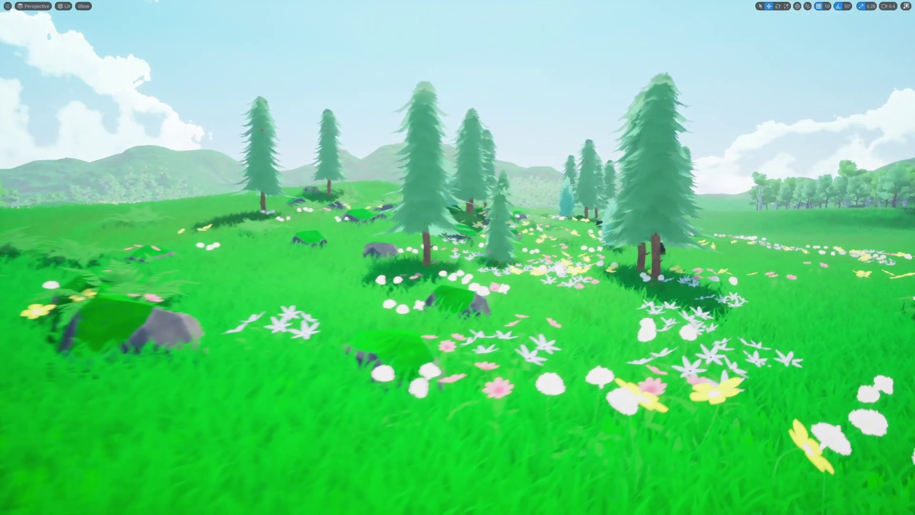
key("d")
key("w")
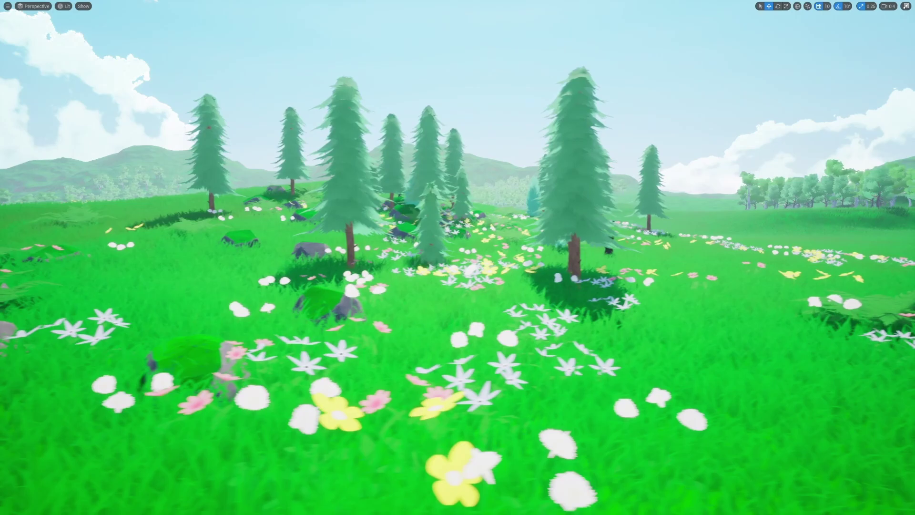
key("d")
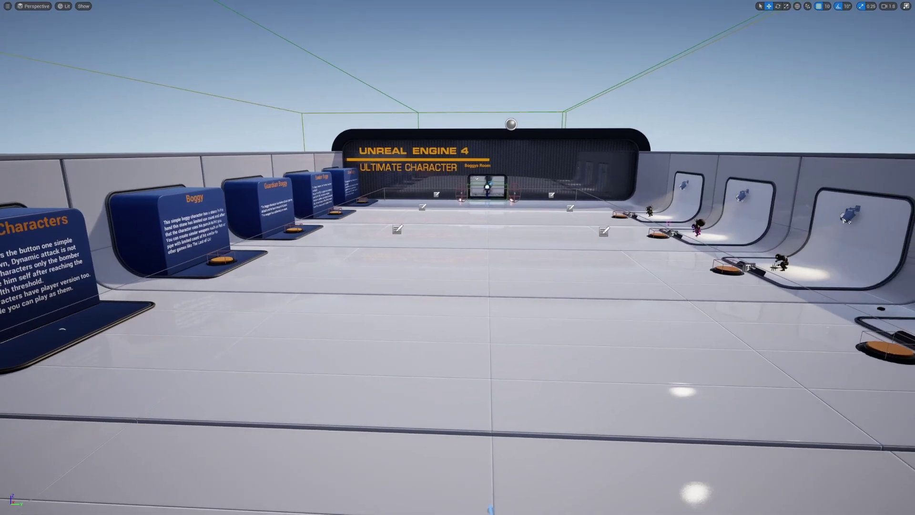
Hide the editor overlays in the Ultimate Character demo room and start playing the level.
right_click_drag(457, 257, 469, 230)
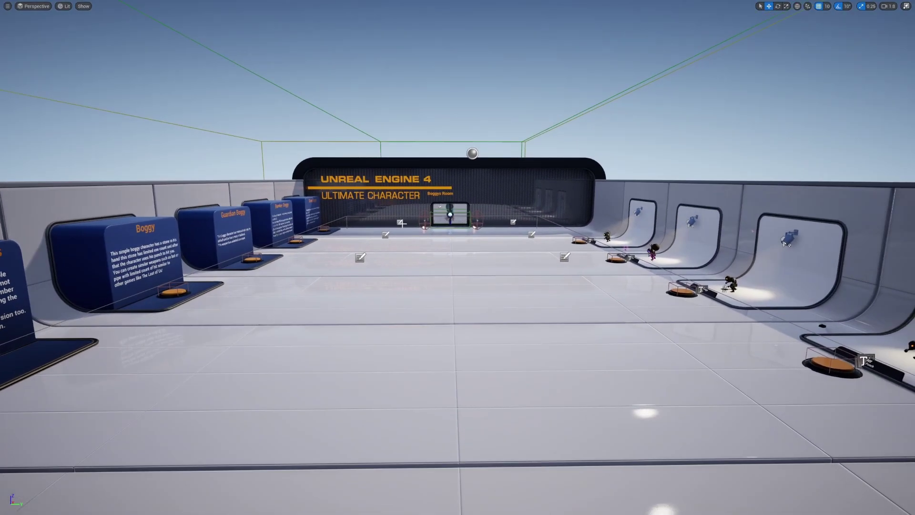
left_click(457, 158)
key("g")
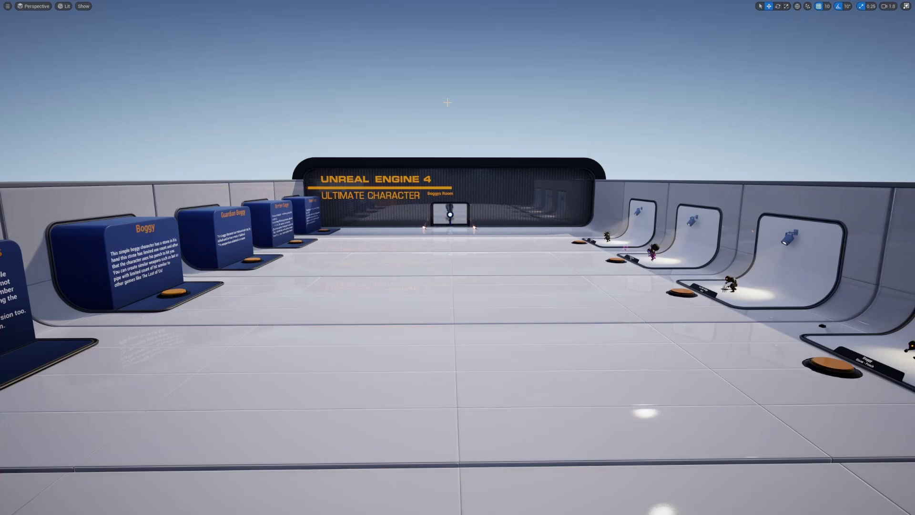
key("s")
mouse_move(446, 103)
right_mouse_down()
mouse_move(447, 119)
mouse_move(443, 105)
right_mouse_up()
scroll(447, 102, "down", 5)
key("w")
key("alt+p")
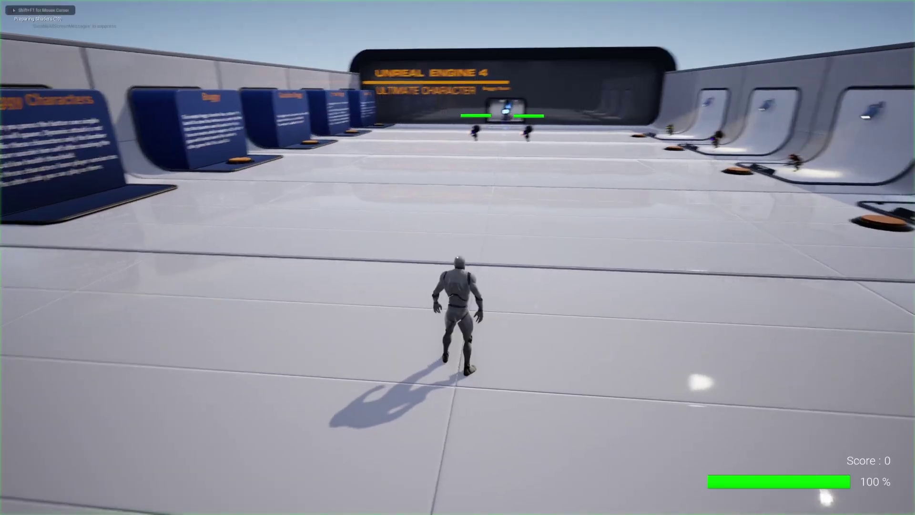
Run the mannequin to the Player board to read the keyboard and gamepad controls, and end the play session.
key("w")
key("d")
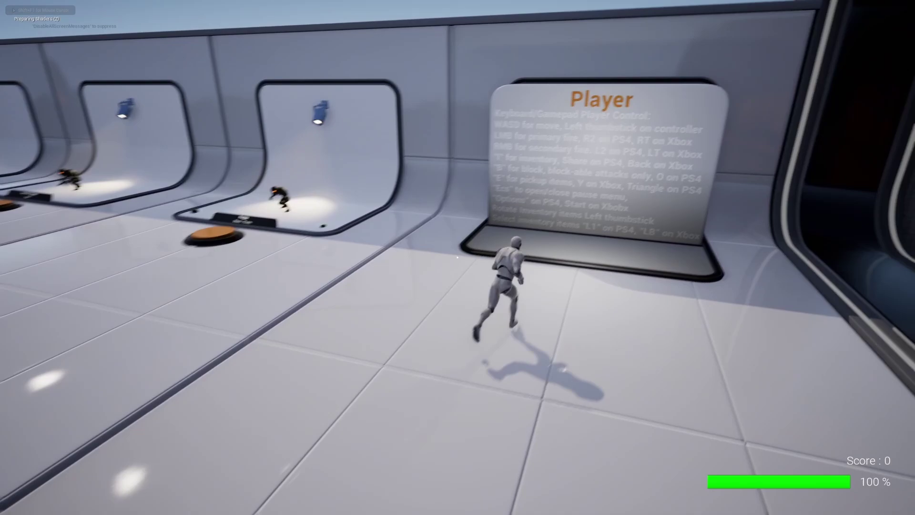
key("w")
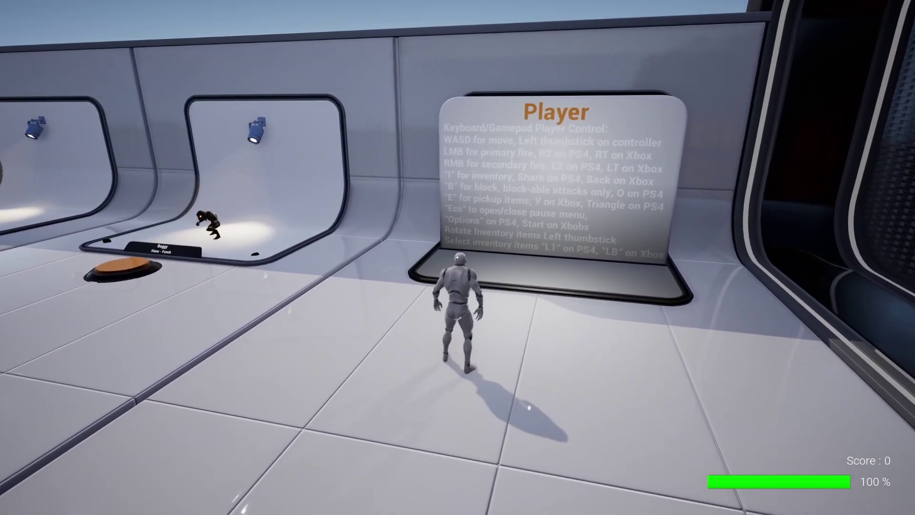
key("a")
key("shift+F1")
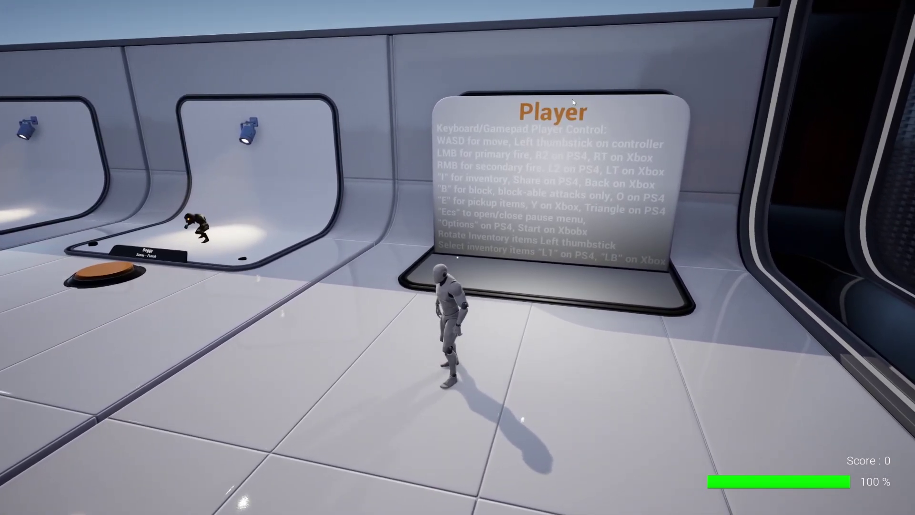
key("Escape")
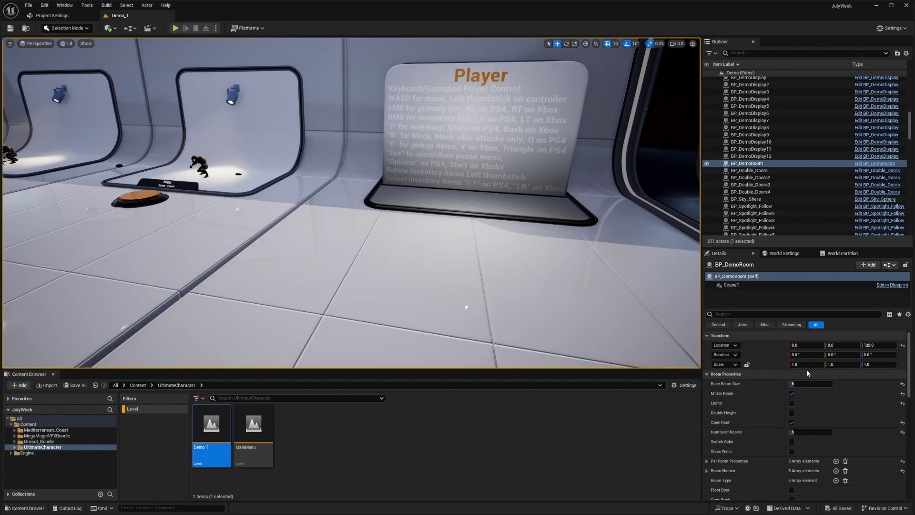
Show the demo level's World Settings and play-test the level by running the drum-carrying character around the room.
left_click(767, 256)
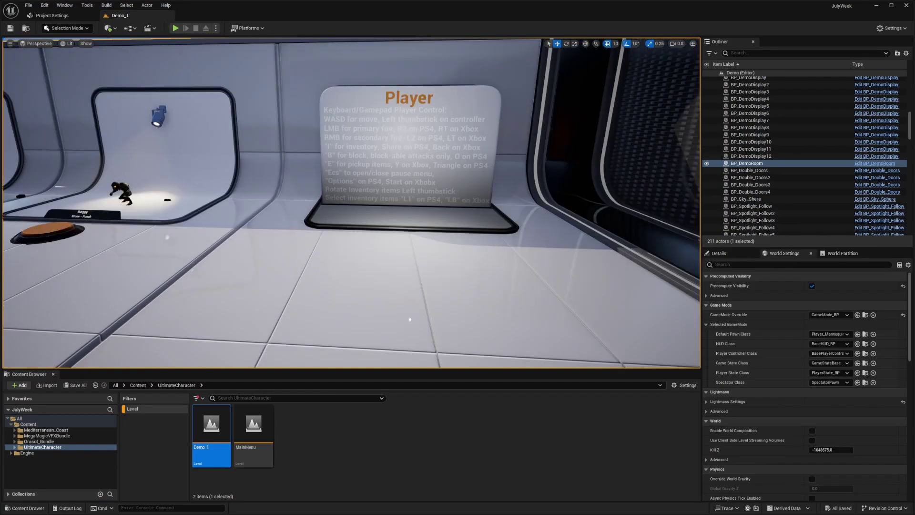
key("w")
right_click_drag(348, 99, 362, 96)
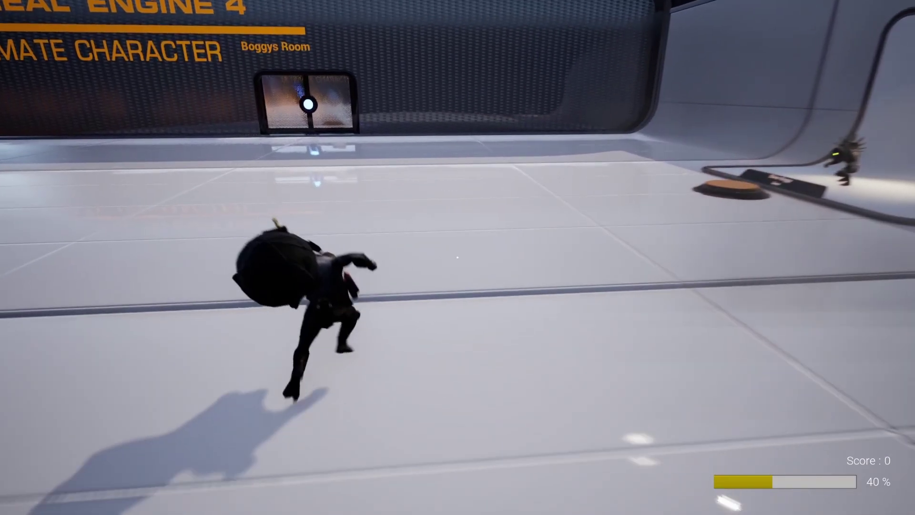
key("w")
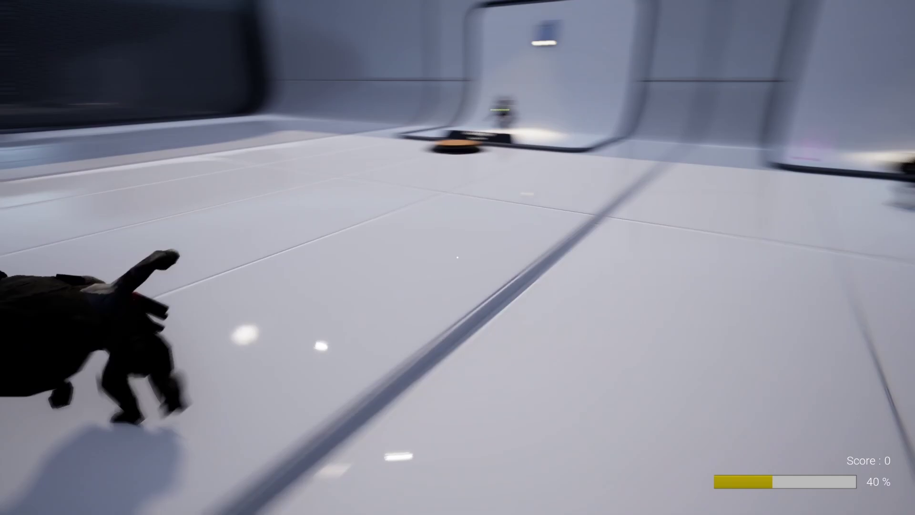
key("s")
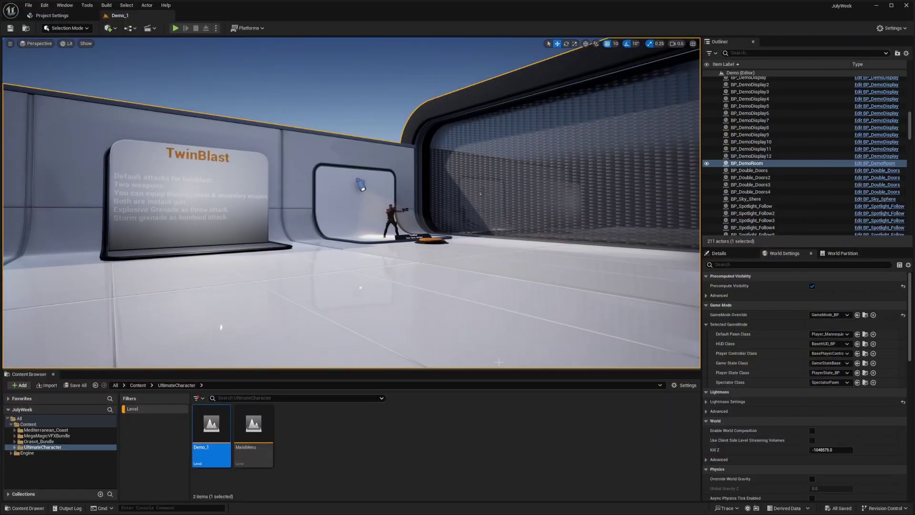
Move through the demo room to examine the TwinBlast description board and character display.
right_click_drag(266, 296, 295, 297)
key("w")
scroll(405, 296, "up", 2)
key("s")
scroll(405, 296, "up", 3)
key("w")
scroll(387, 297, "down", 3)
key("w")
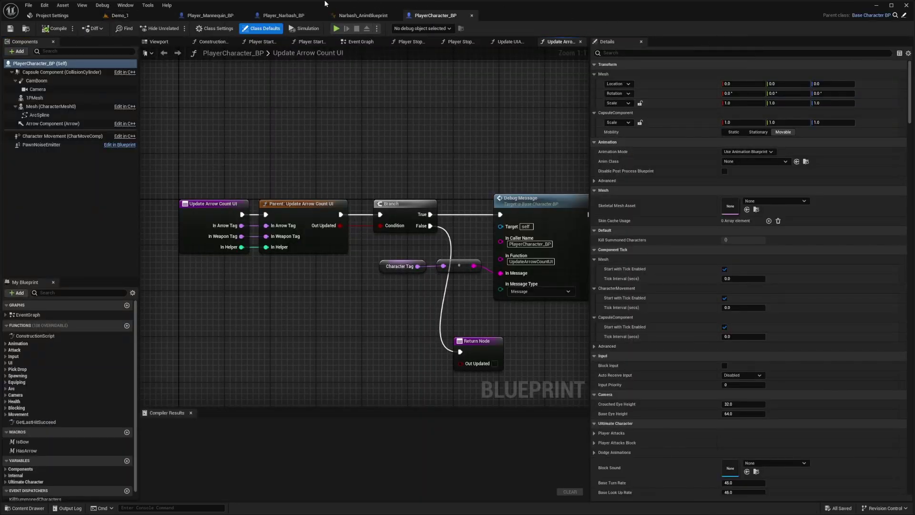
Review Player_Narbash_BP, the Narbash_AnimBlueprint's Ground Locomotion state machine and Player_Mannequin_BP.
left_click(299, 18)
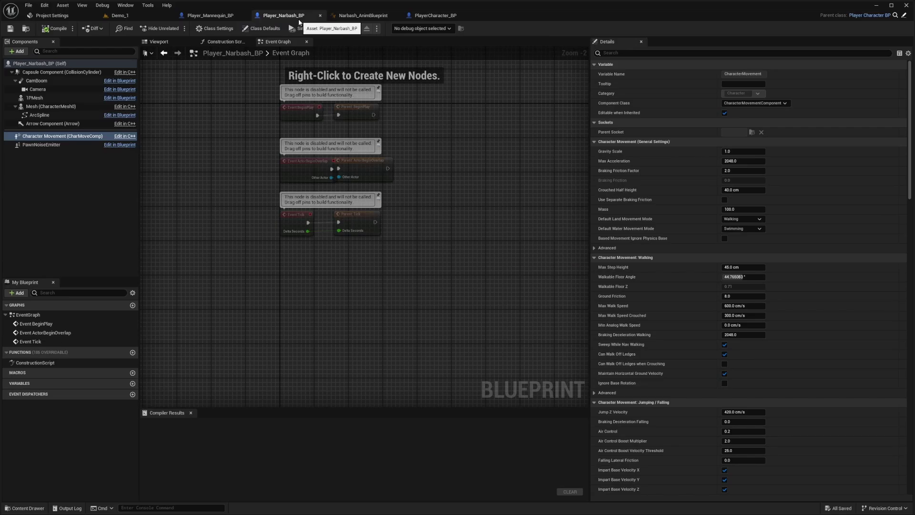
left_click(363, 15)
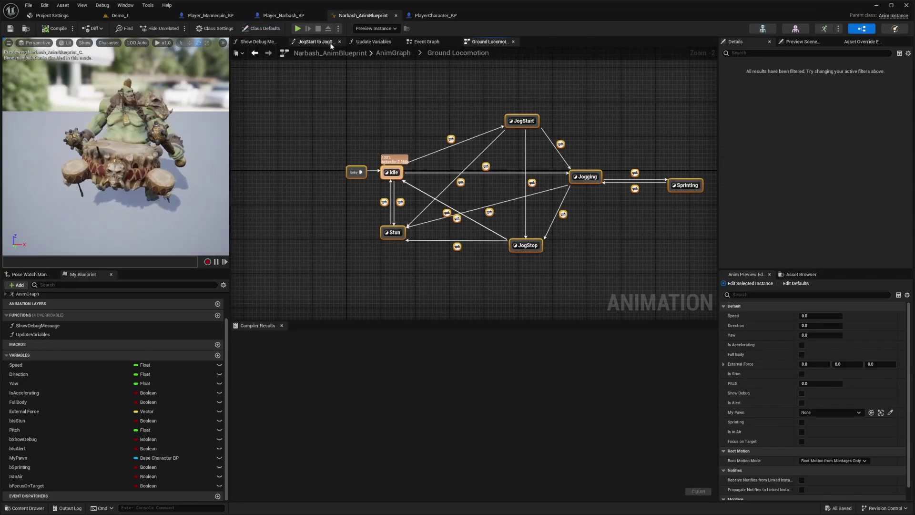
left_click(282, 15)
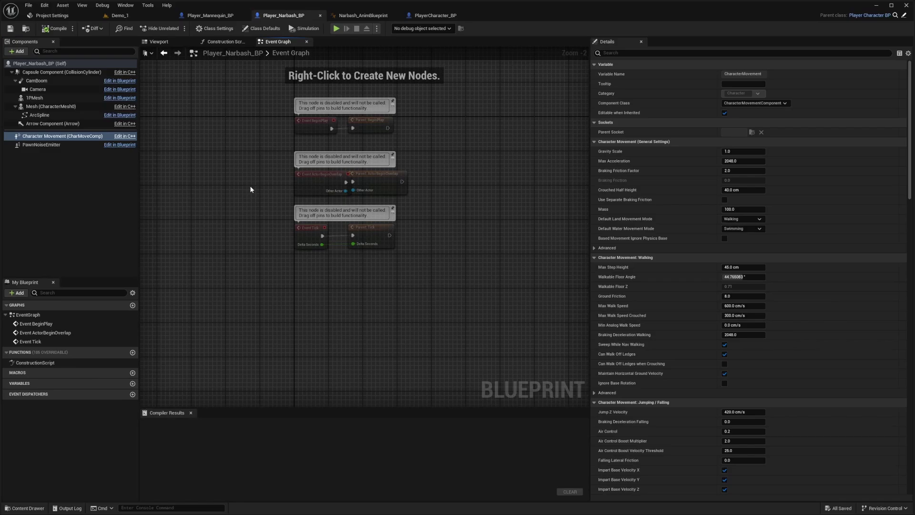
left_click(208, 15)
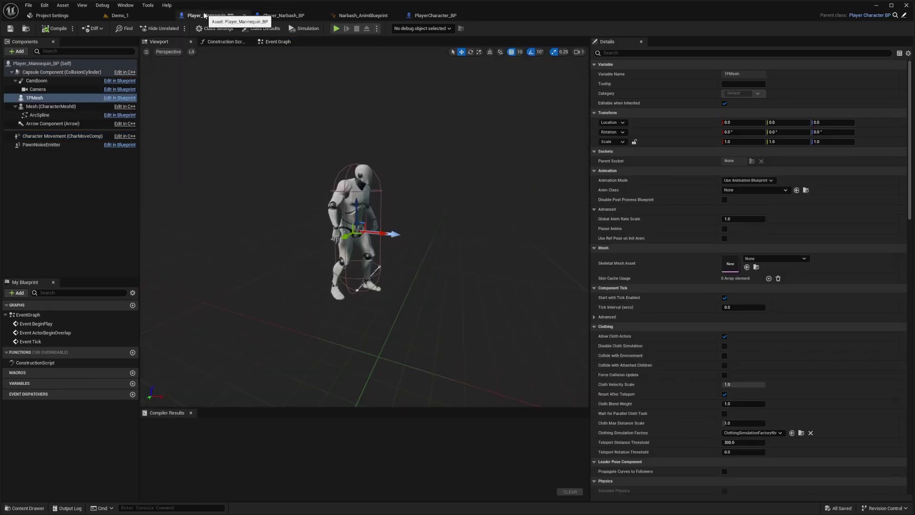
Open AICharacter_BP from the UltimateCharacter Characters blueprints folder and examine its Get Teleport Destination function graph.
left_click(88, 15)
left_click(156, 16)
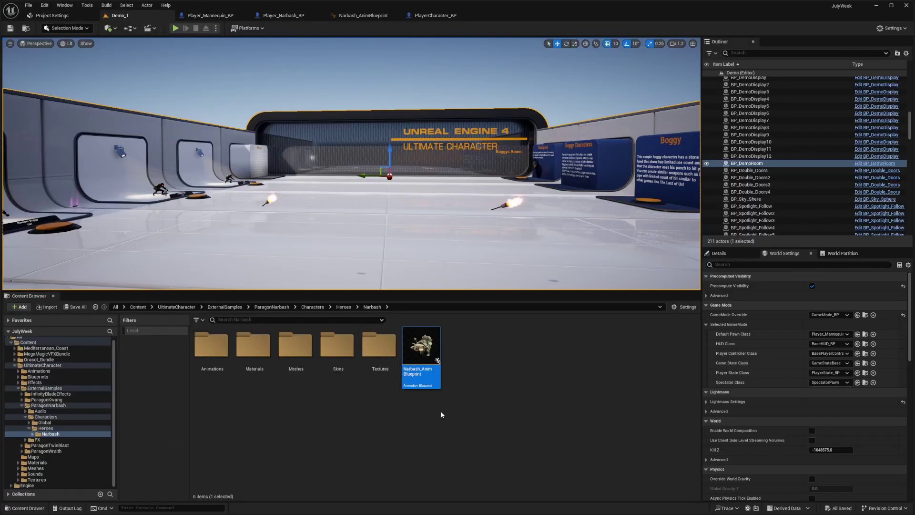
key("alt+Left")
left_click(466, 363)
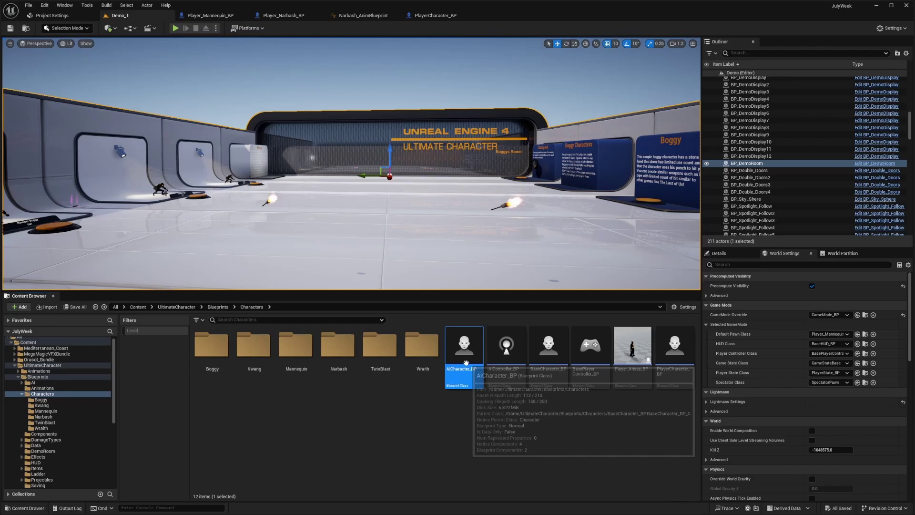
double_click(465, 363)
scroll(430, 268, "down", 4)
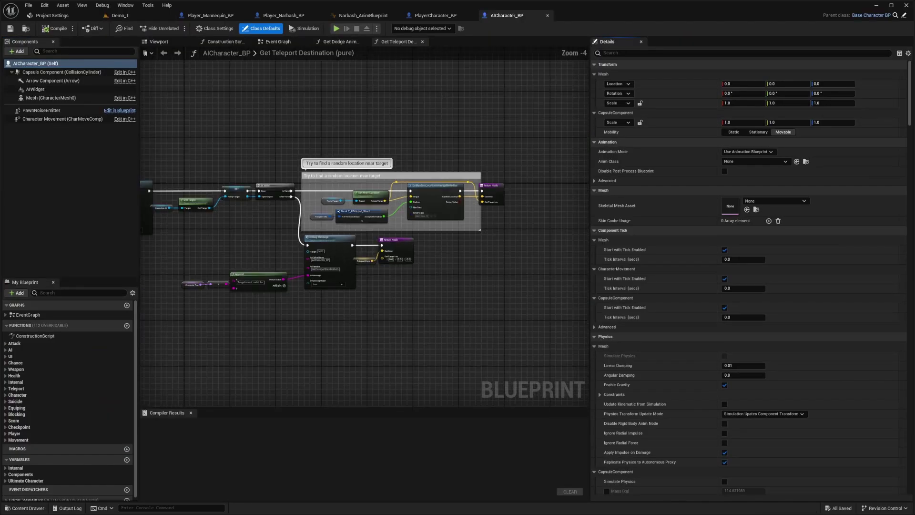
scroll(298, 212, "up", 2)
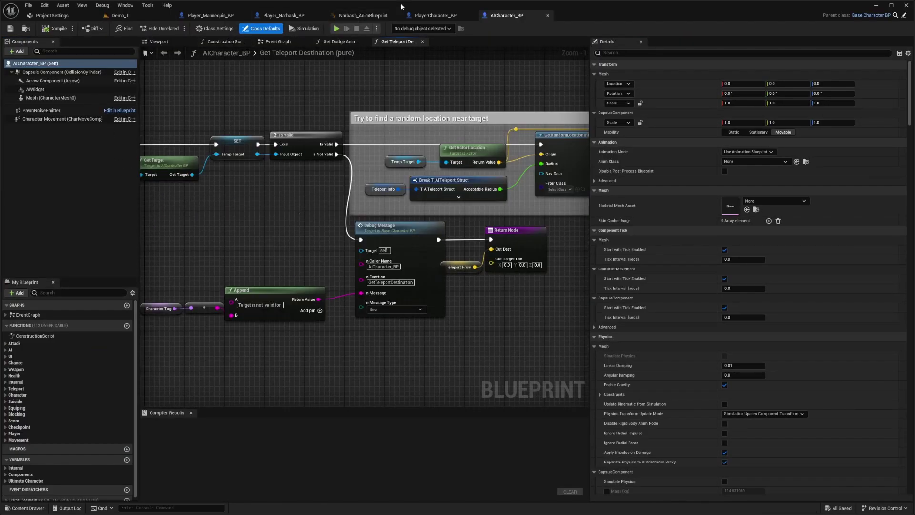
Return to the Demo_1 level, enlarge its viewport over the Content Browser and look around the demo room.
left_click(120, 16)
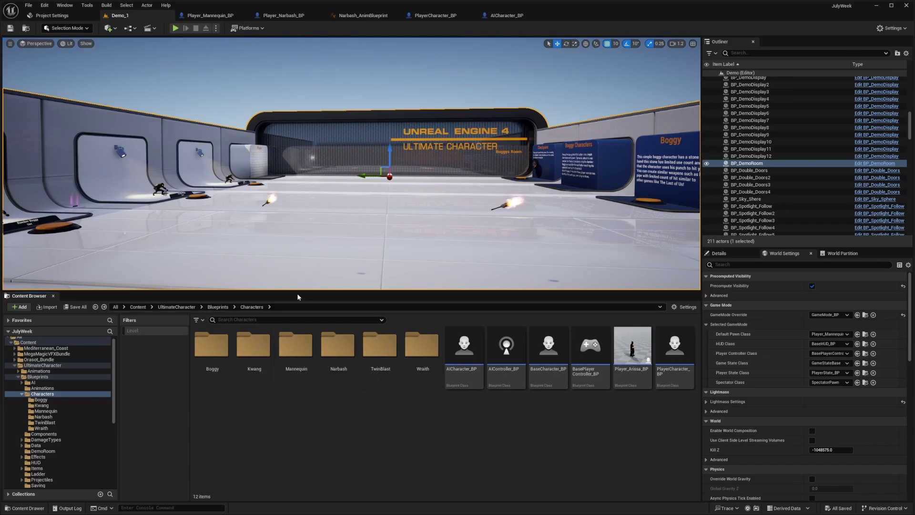
left_click_drag(285, 295, 285, 382)
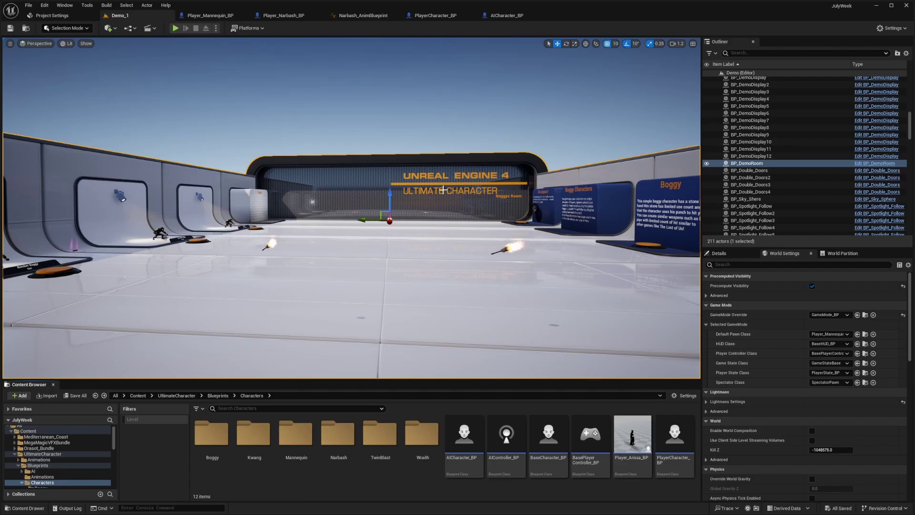
mouse_move(351, 208)
right_mouse_down()
mouse_move(314, 208)
mouse_move(343, 208)
right_mouse_up()
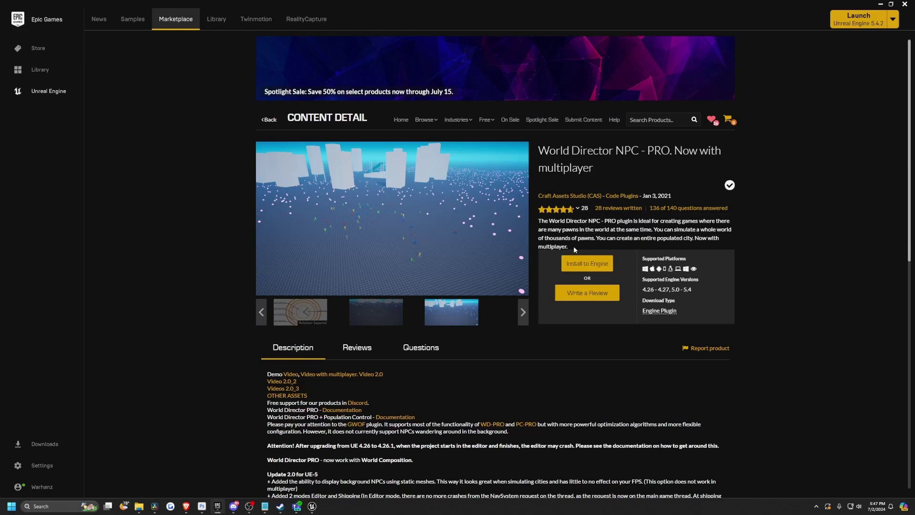
In the Epic Games Launcher, view the engine install options for World Director NPC - PRO and dismiss them without installing.
left_click(483, 235)
left_click(482, 242)
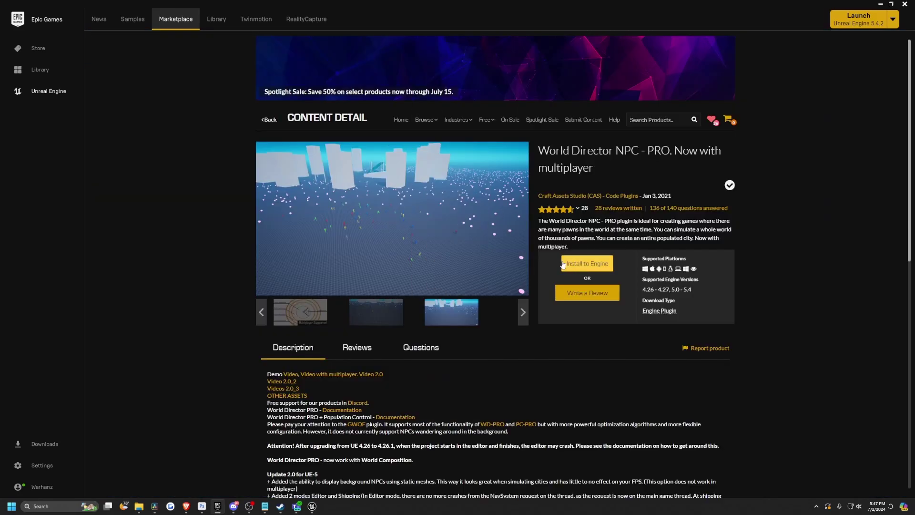
left_click(590, 268)
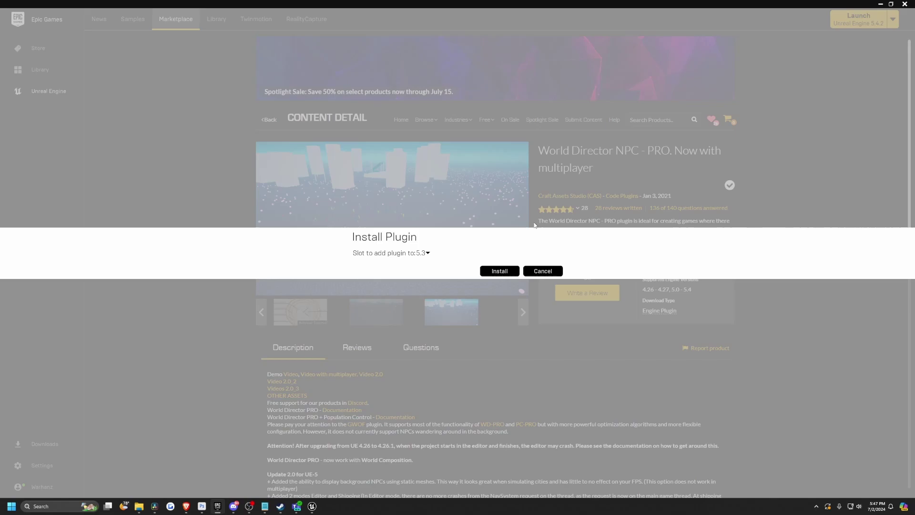
left_click(546, 271)
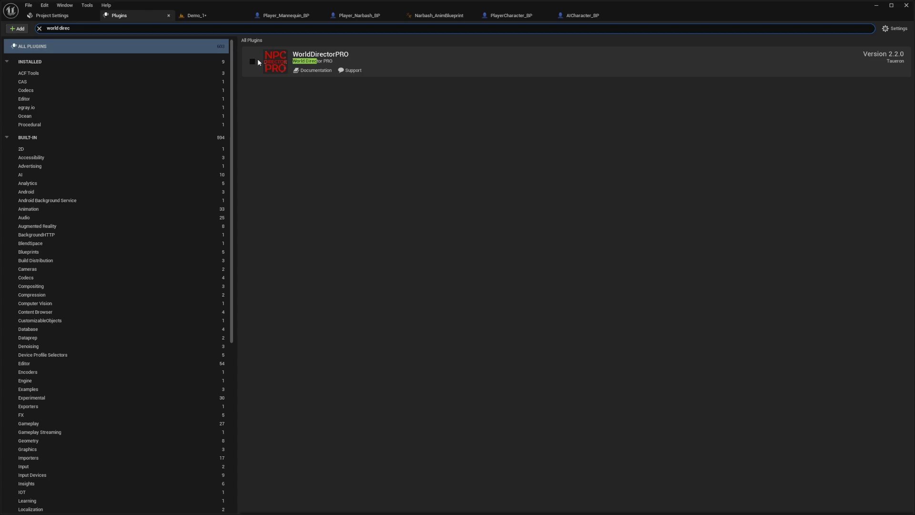
Enable the WorldDirectorPRO plugin in the Unreal project and browse its C++ Classes down to the Public folder.
left_click(252, 61)
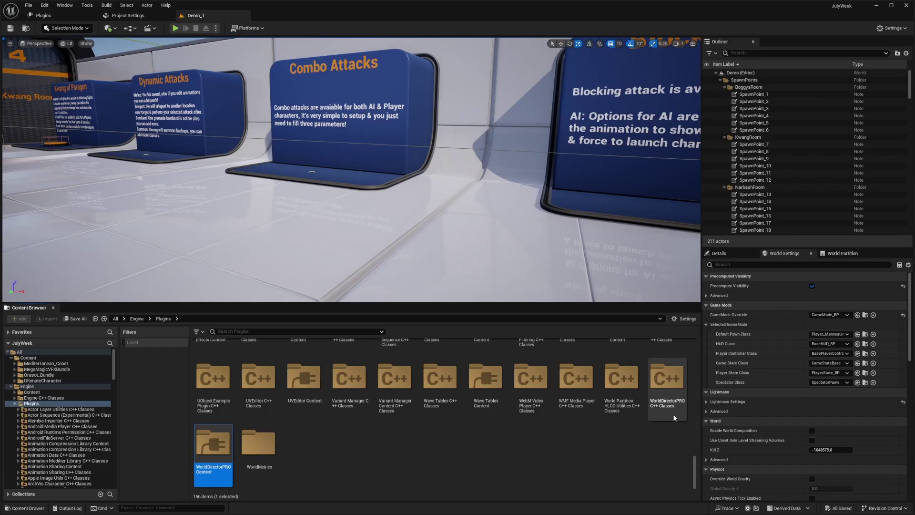
right_click_drag(355, 416, 645, 385)
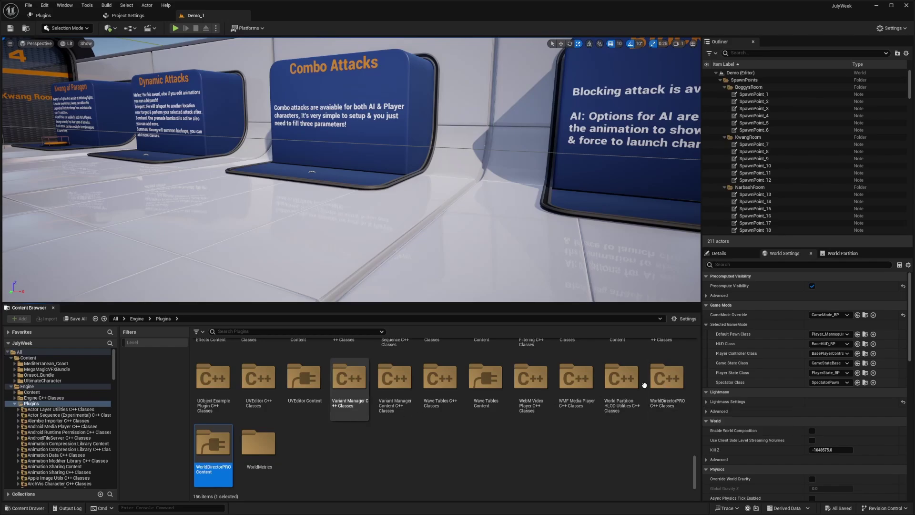
double_click(666, 379)
double_click(214, 371)
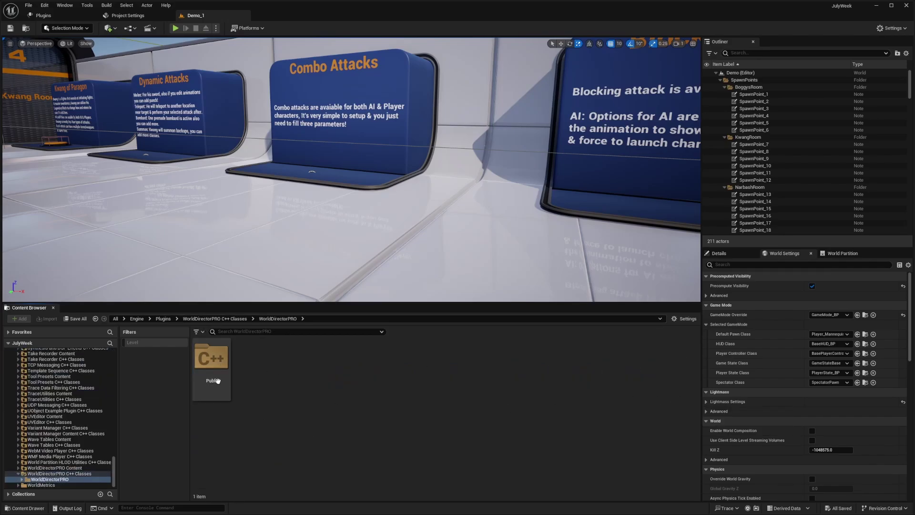
double_click(217, 380)
Open the WdProDemo level from the Map folder of the WorldDirectorPRO Content.
key("alt+Left")
key("alt+Left")
key("alt+Left")
double_click(220, 392)
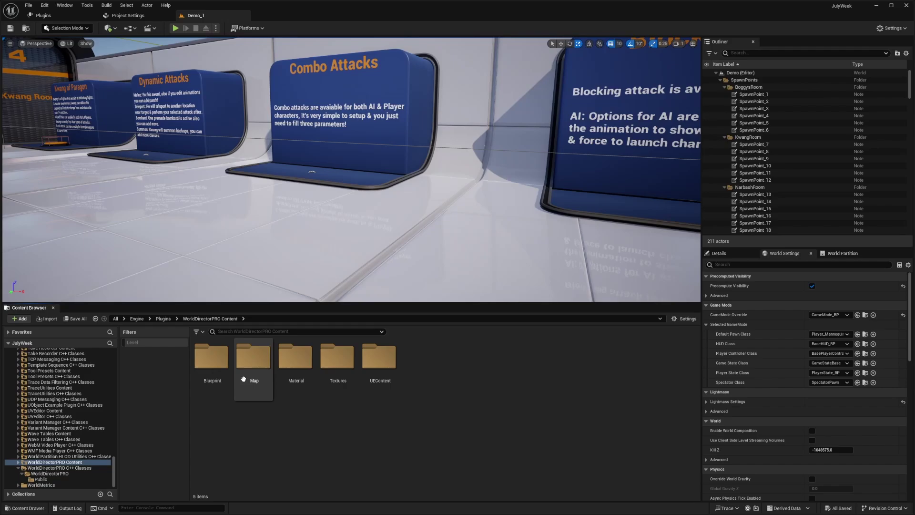
double_click(244, 379)
double_click(211, 359)
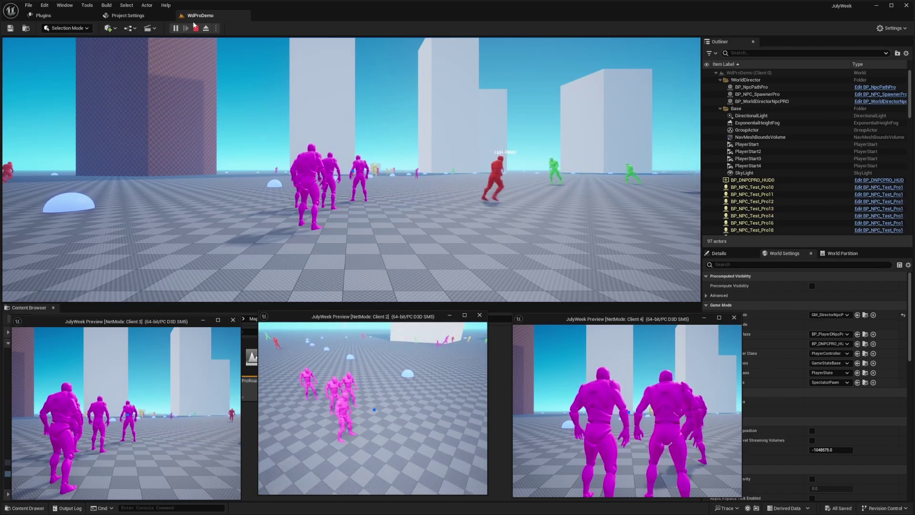
End the multi-client play session in WdProDemo and show the Net Mode choices in the multiplayer play options.
left_click(195, 28)
left_click(216, 28)
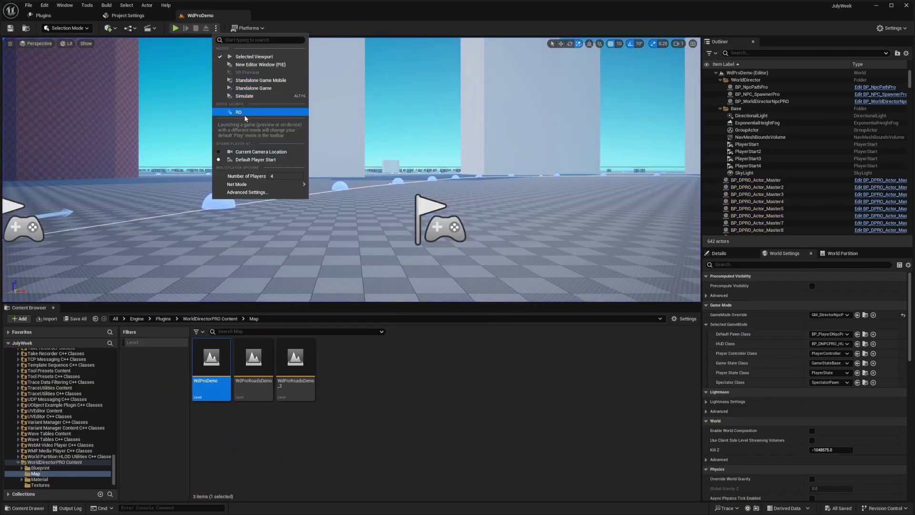
mouse_move(257, 184)
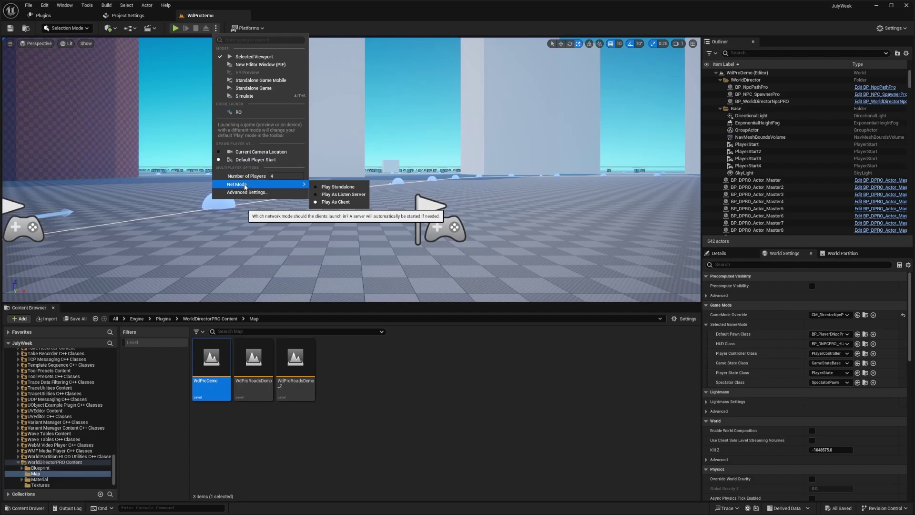